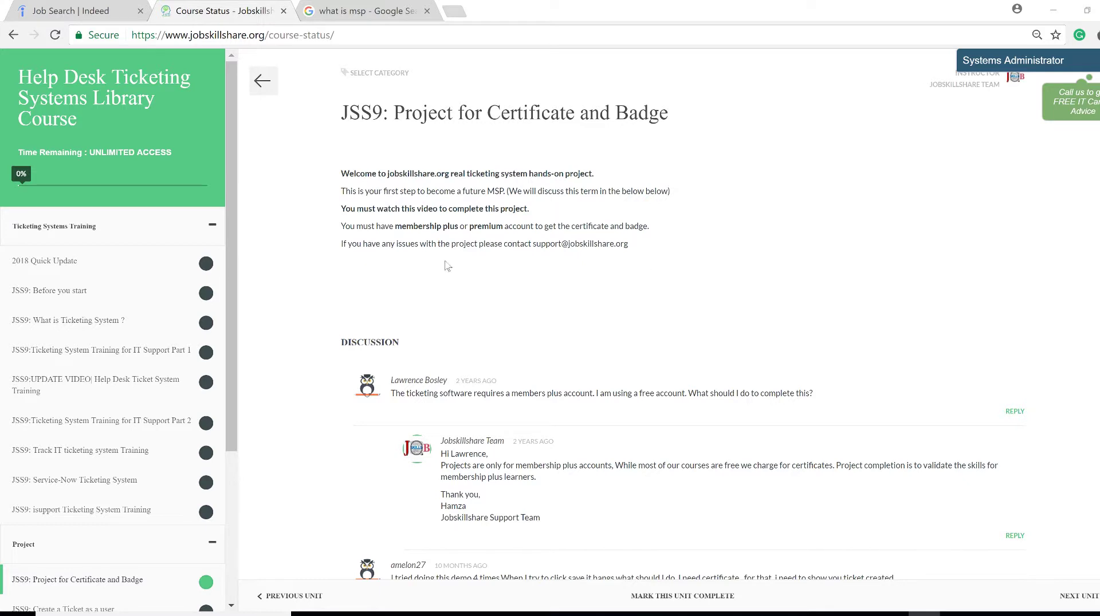
Highlight the 'first step to become a future MSP' line on the JSS9 project page
left_click_drag(235, 243, 250, 289)
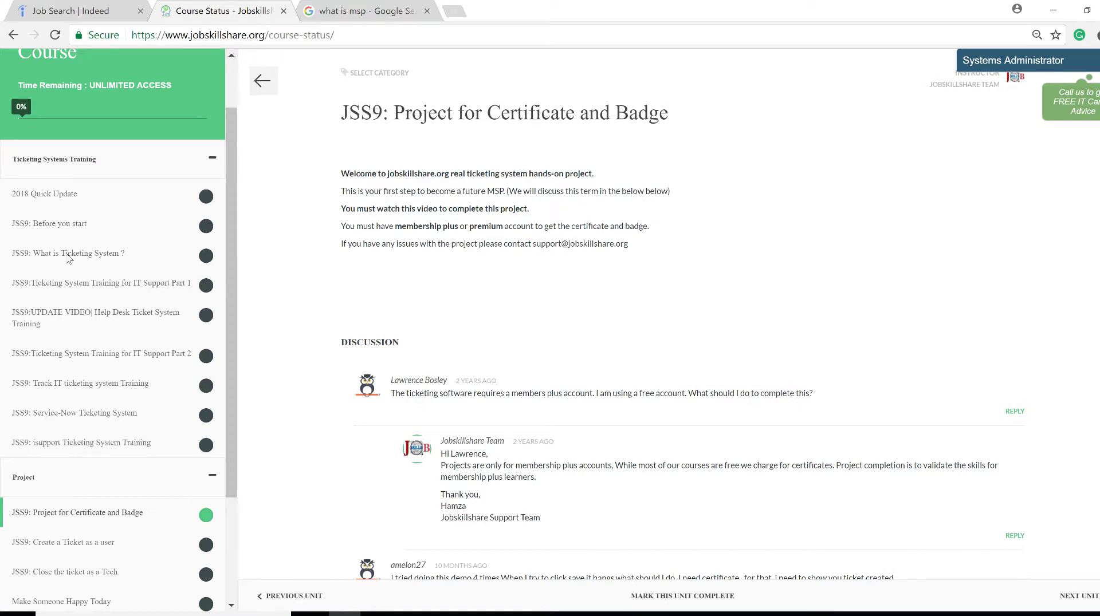
scroll(237, 348, "down", 2)
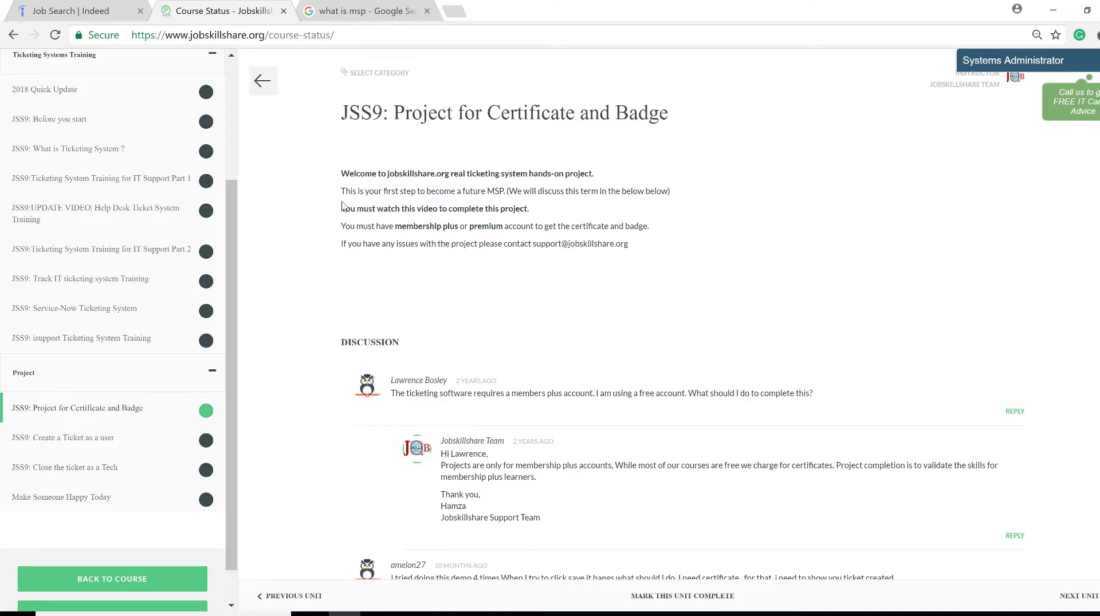
left_click_drag(338, 199, 489, 193)
left_click(490, 193)
left_click_drag(342, 191, 696, 194)
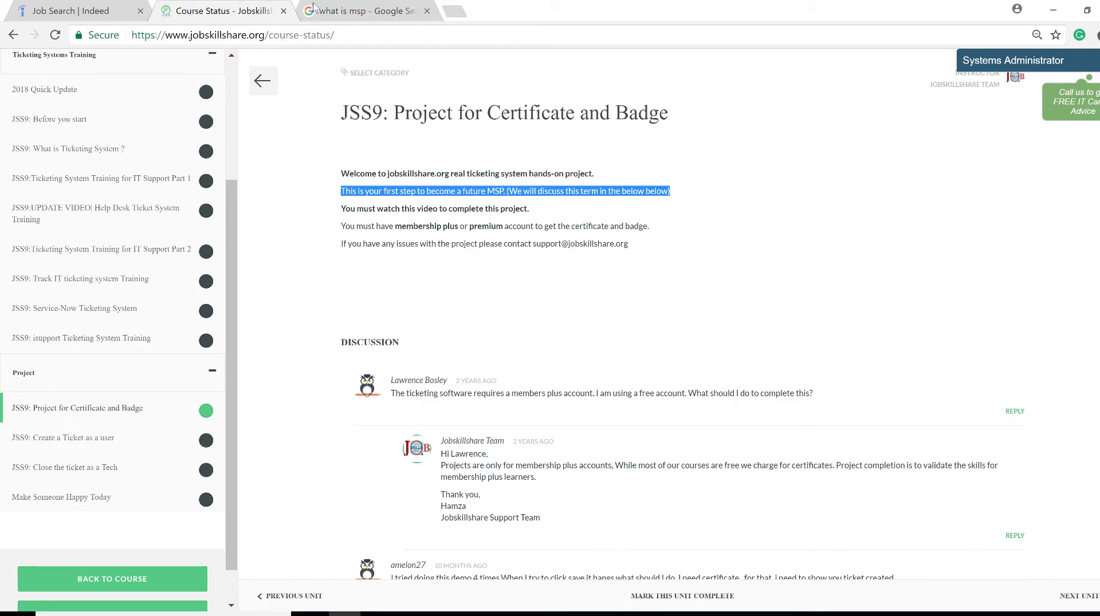
left_click(355, 10)
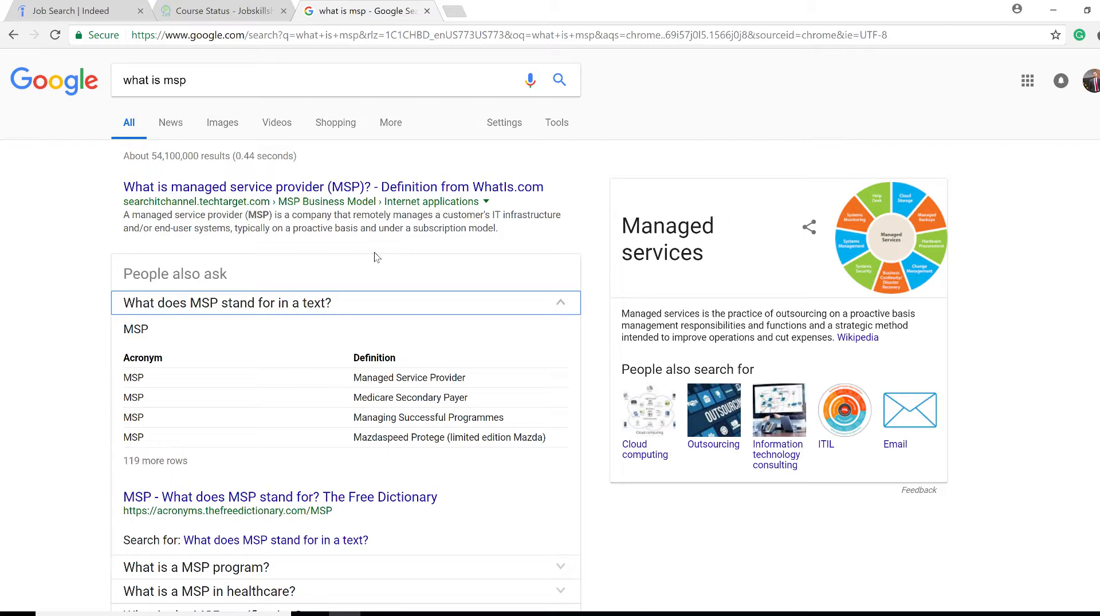
left_click(233, 12)
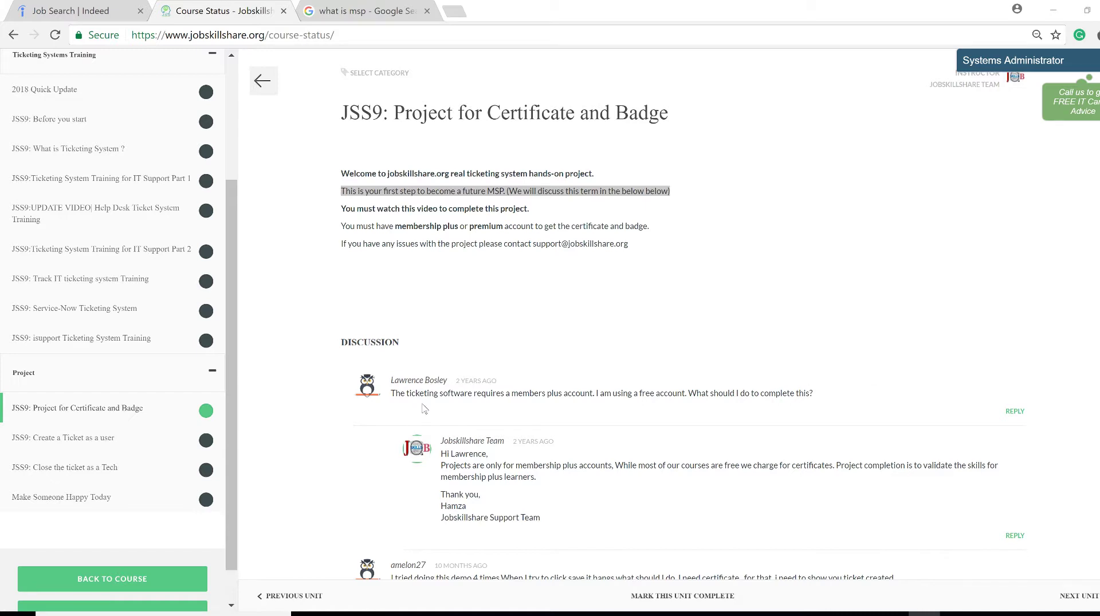
Go to the 'JSS9: Create a Ticket as a user' lesson and launch its Access User Portal link
left_click(74, 444)
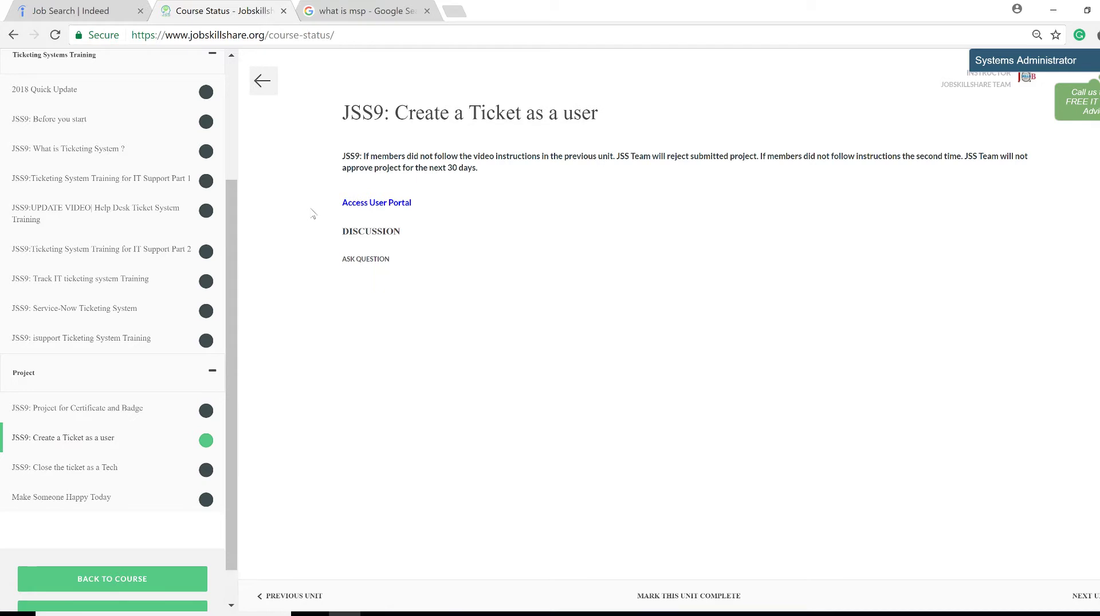
left_click(361, 206)
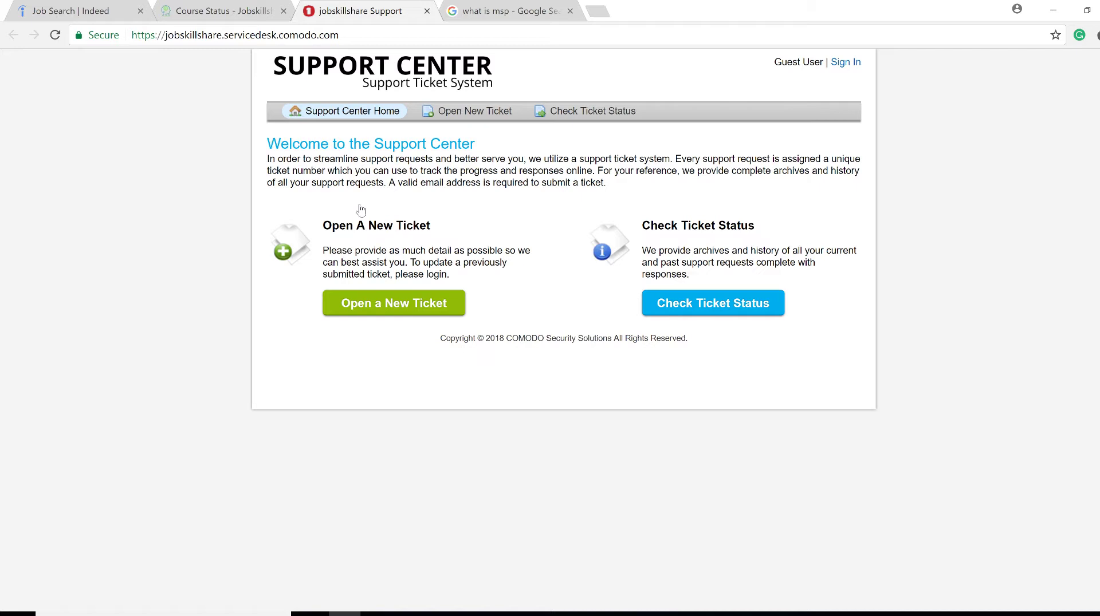
Start a new ticket in the Report a Problem category and fill in the contact e-mail and full name
left_click(378, 309)
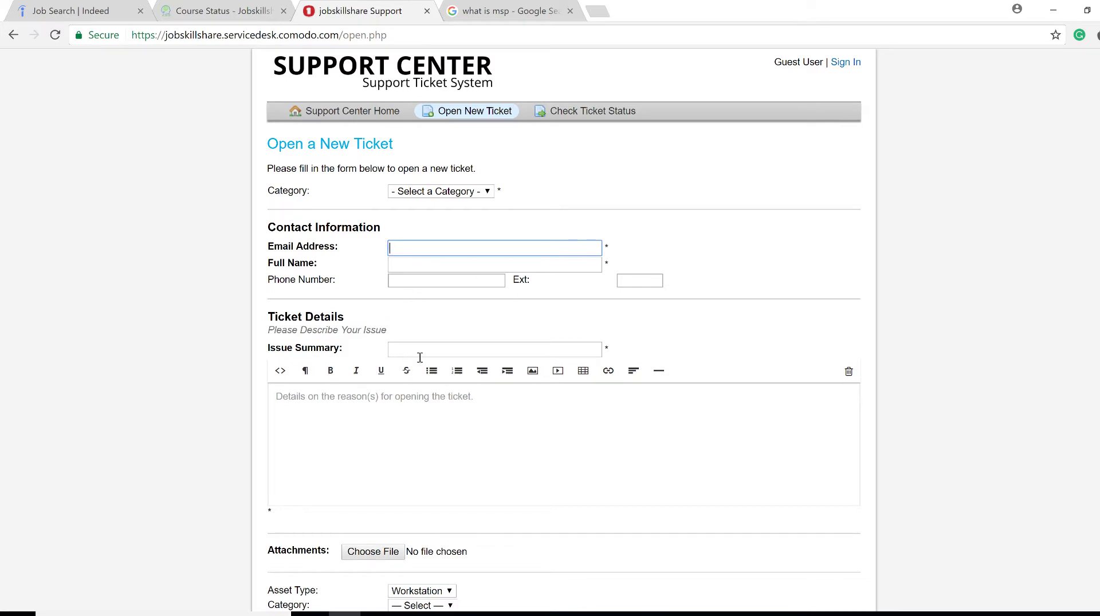
left_click(402, 423)
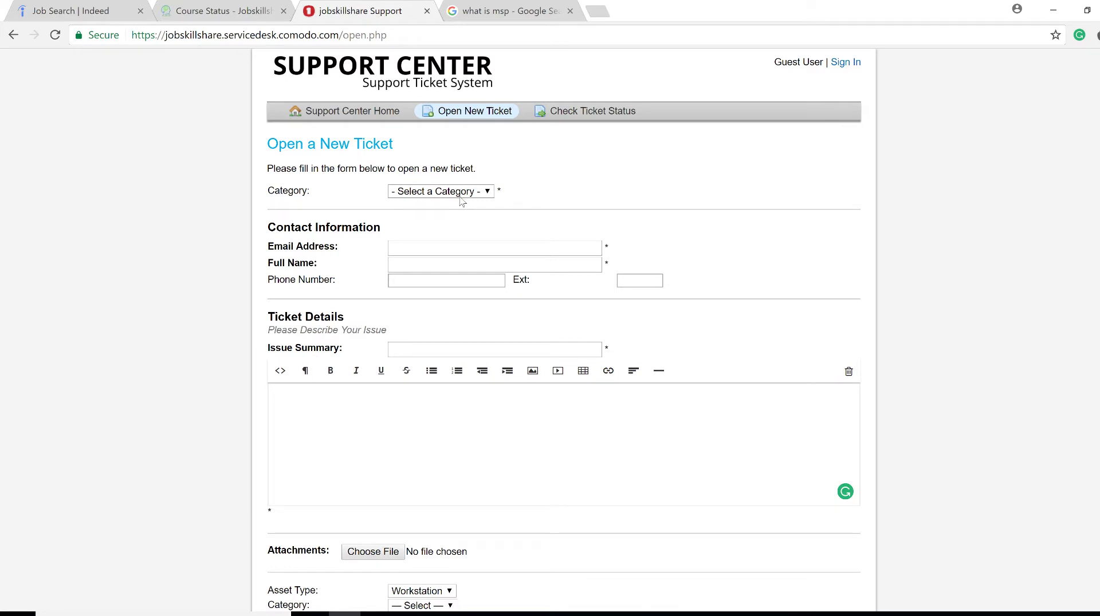
left_click(461, 195)
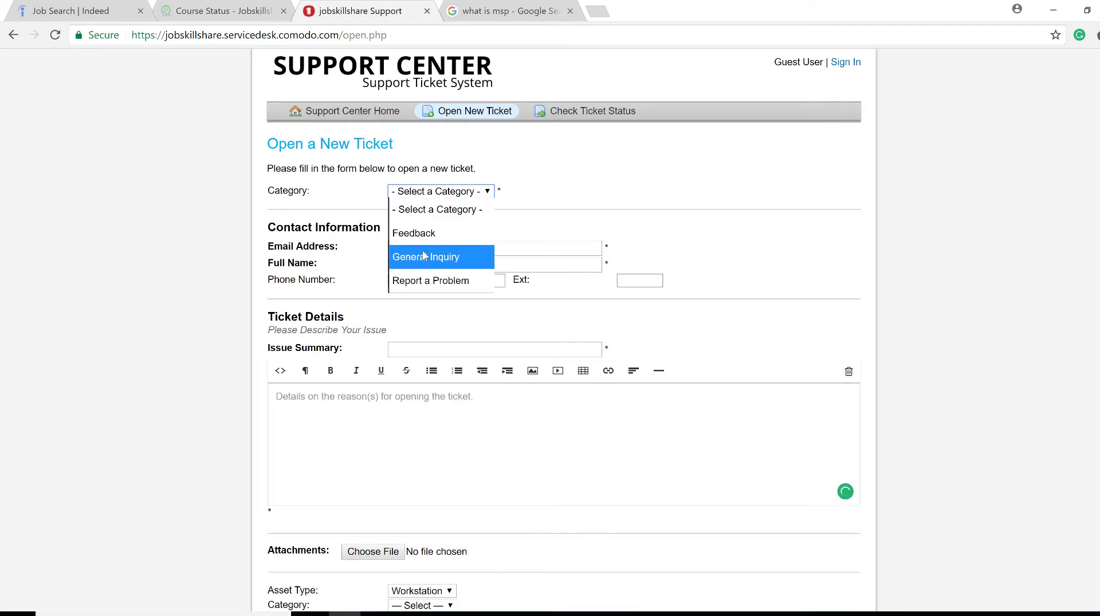
left_click(432, 281)
left_click(429, 264)
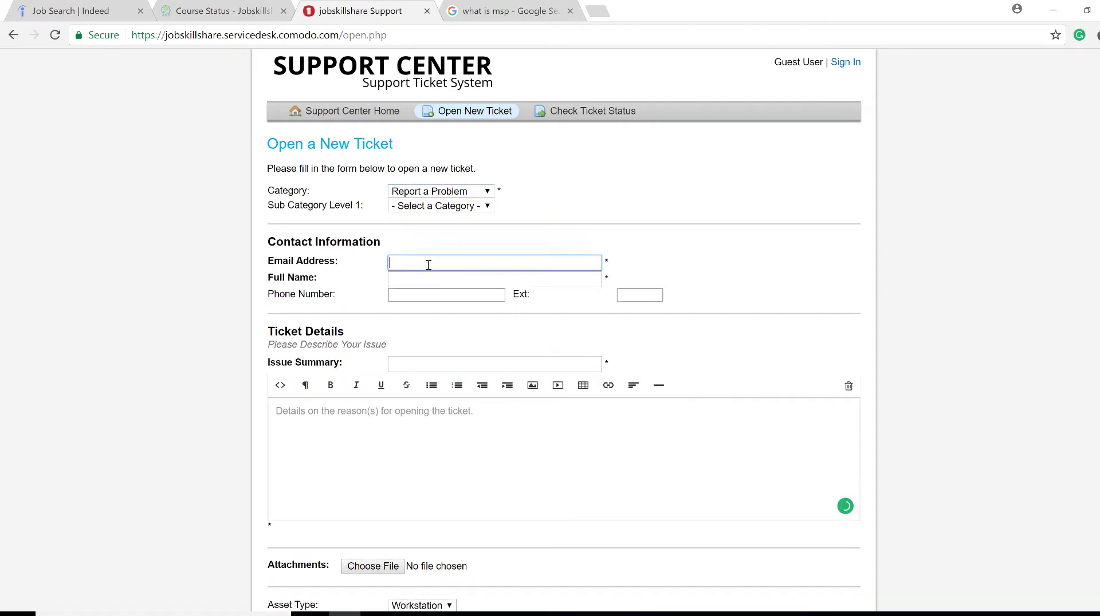
type("support")
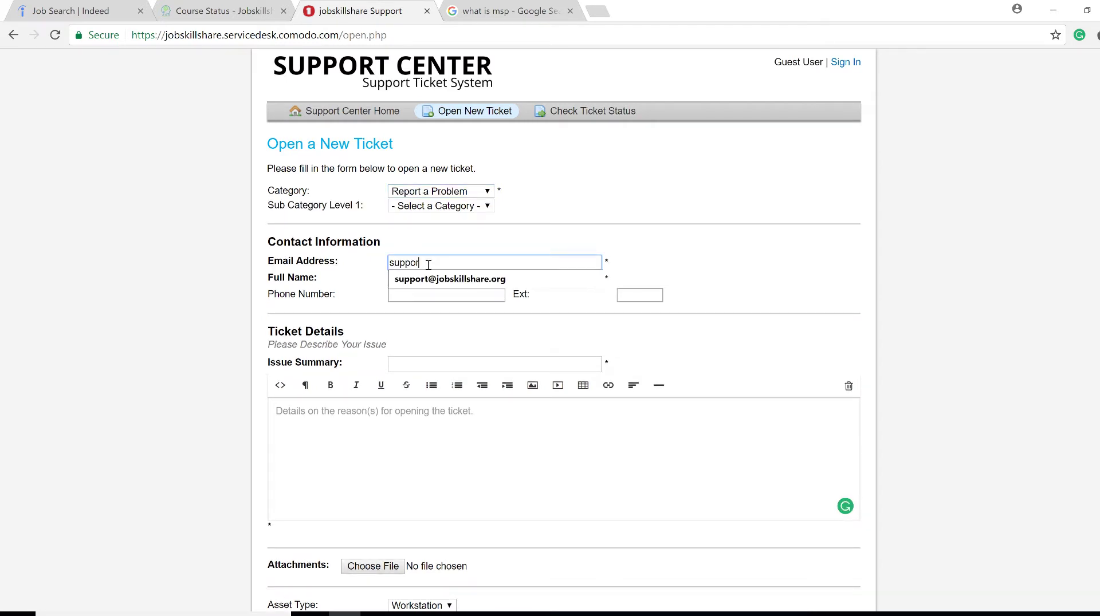
left_click(433, 281)
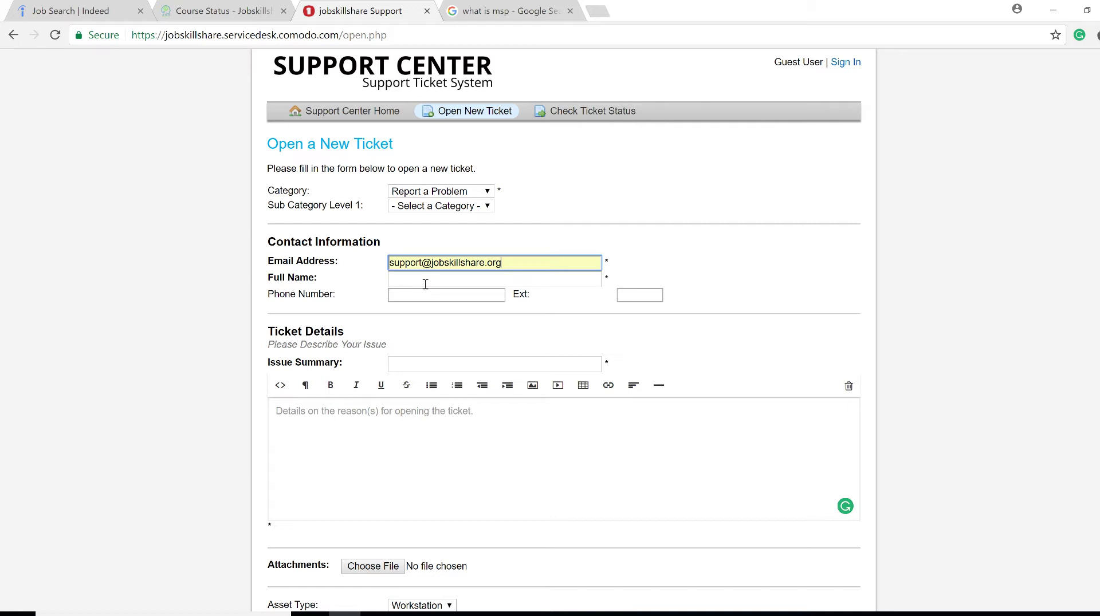
left_click(423, 280)
type("sup")
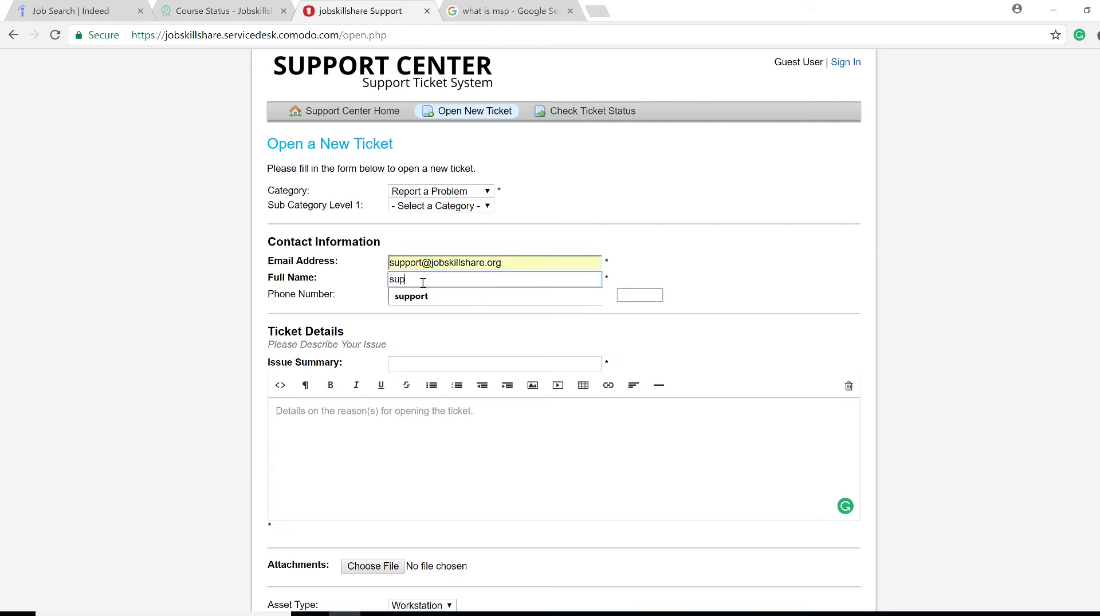
key("BackSpace")
key("BackSpace")
key("BackSpace")
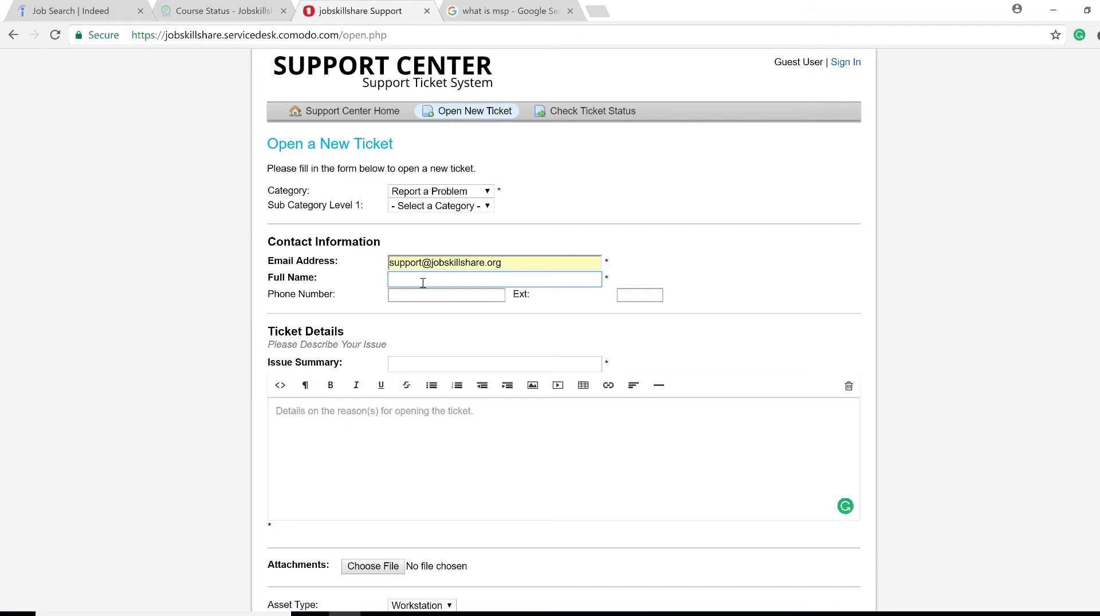
type("support")
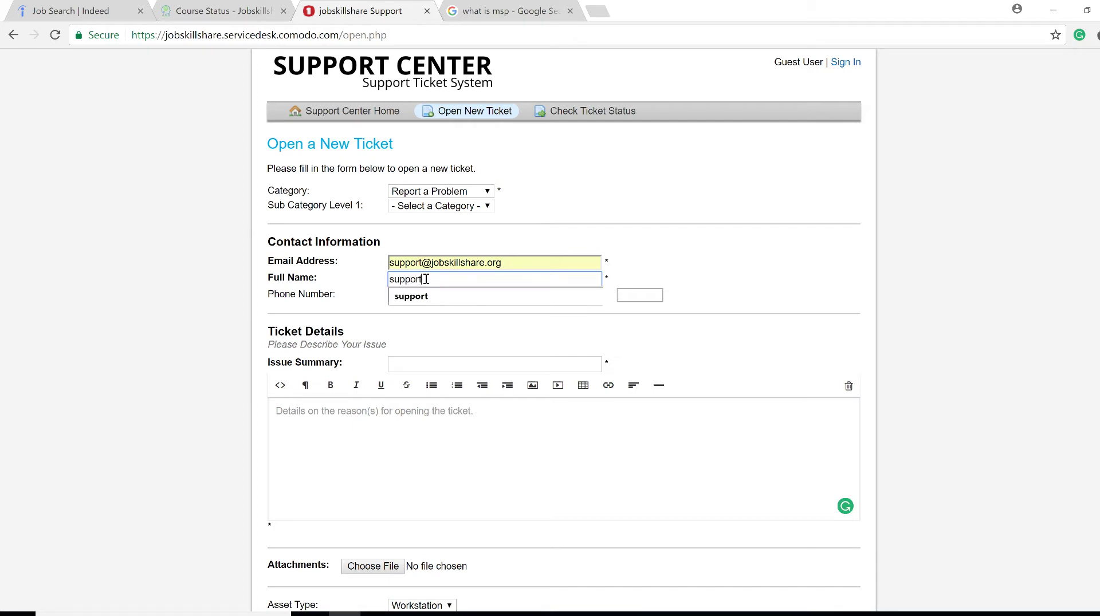
left_click(441, 329)
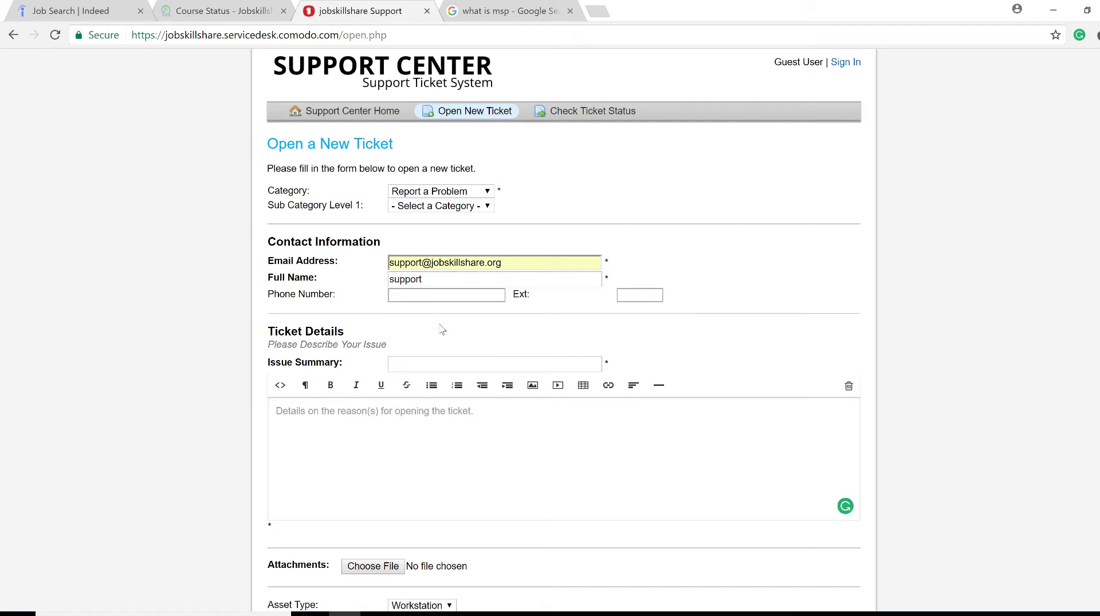
Enter summary 'desktop issue' and details 'desktop is not working correctly', then create the ticket
left_click(377, 457)
type("desktop")
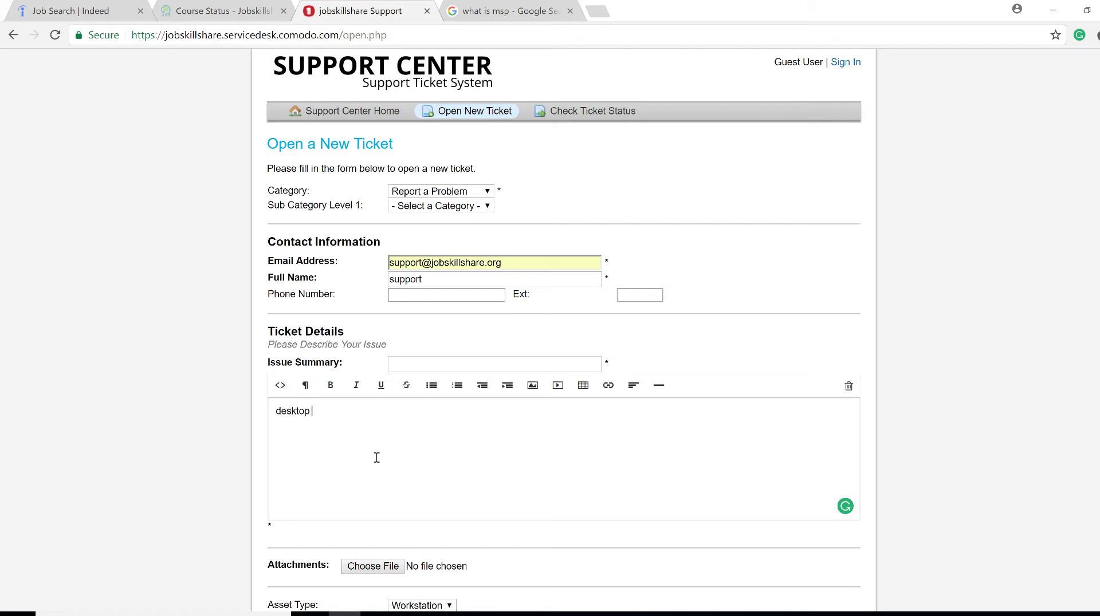
left_click(468, 366)
type("desktop issue")
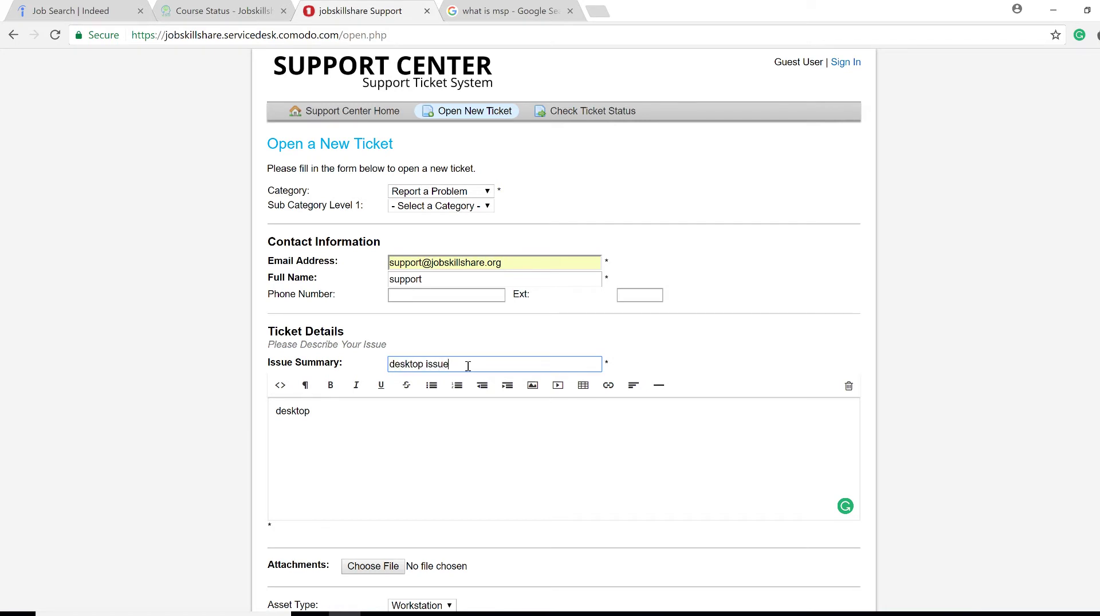
left_click(418, 414)
type("is")
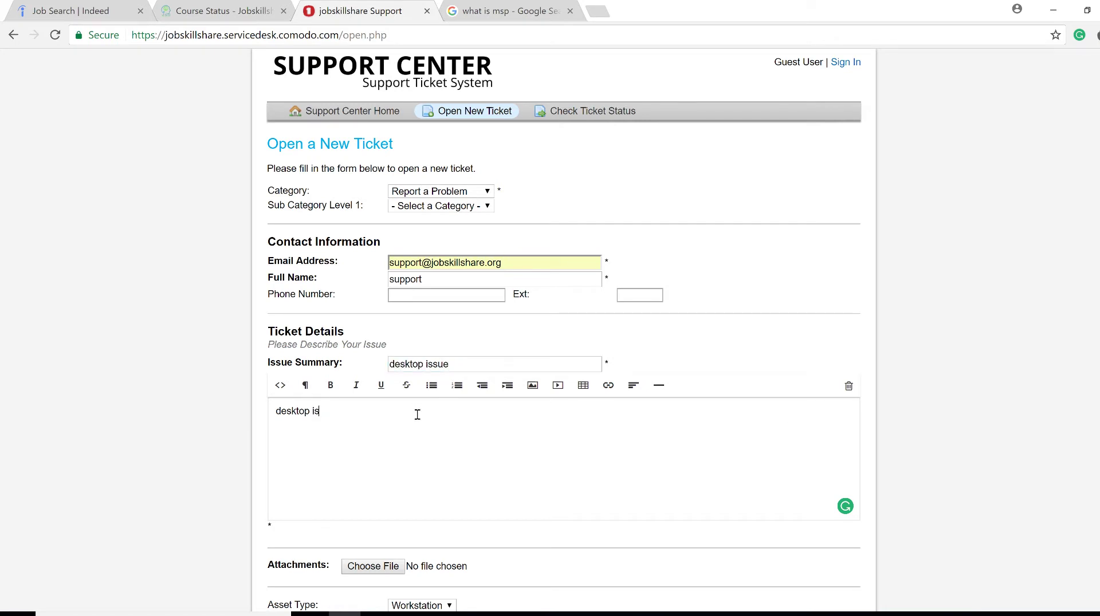
type(" not working correctly")
scroll(695, 462, "down", 2)
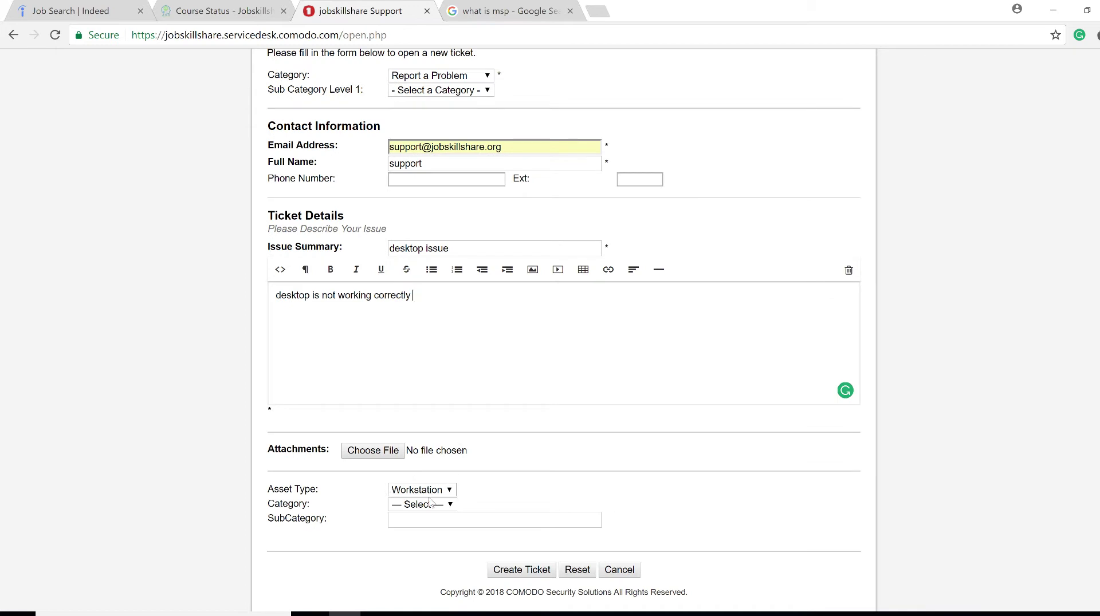
left_click(536, 571)
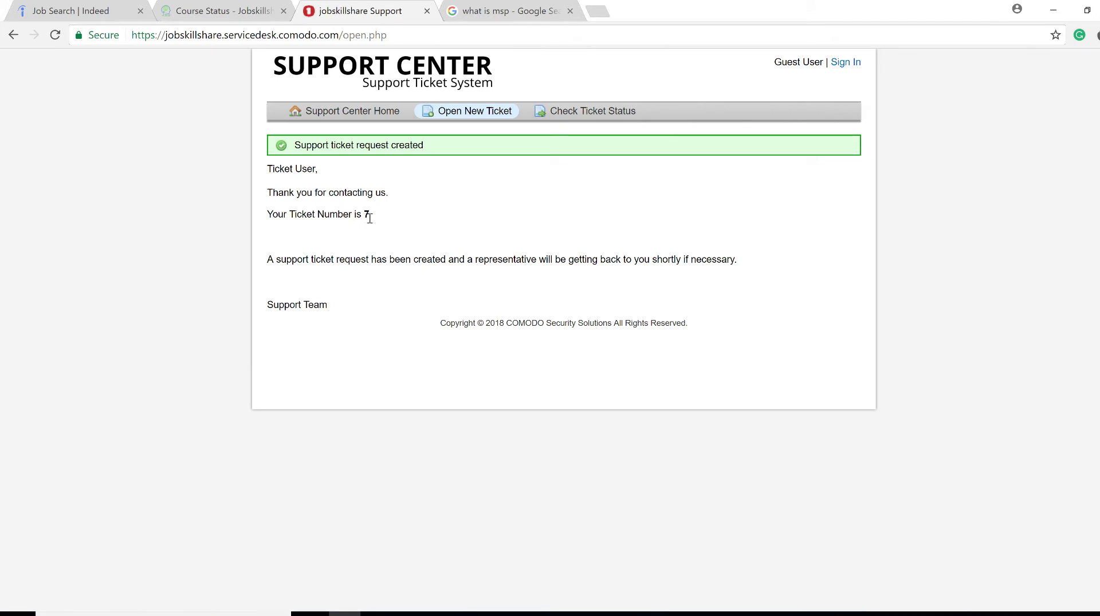
Select ticket number 7, open the ticket status lookup, then close the support tab
left_click_drag(365, 214, 375, 223)
left_click(389, 226)
double_click(364, 217)
left_click(607, 110)
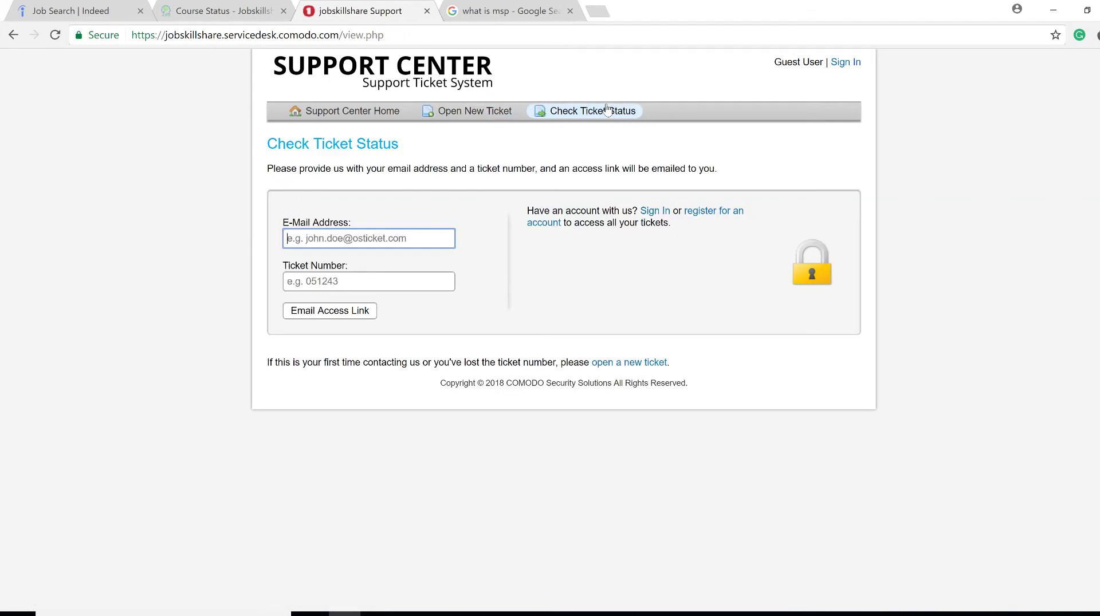
key("ctrl+w")
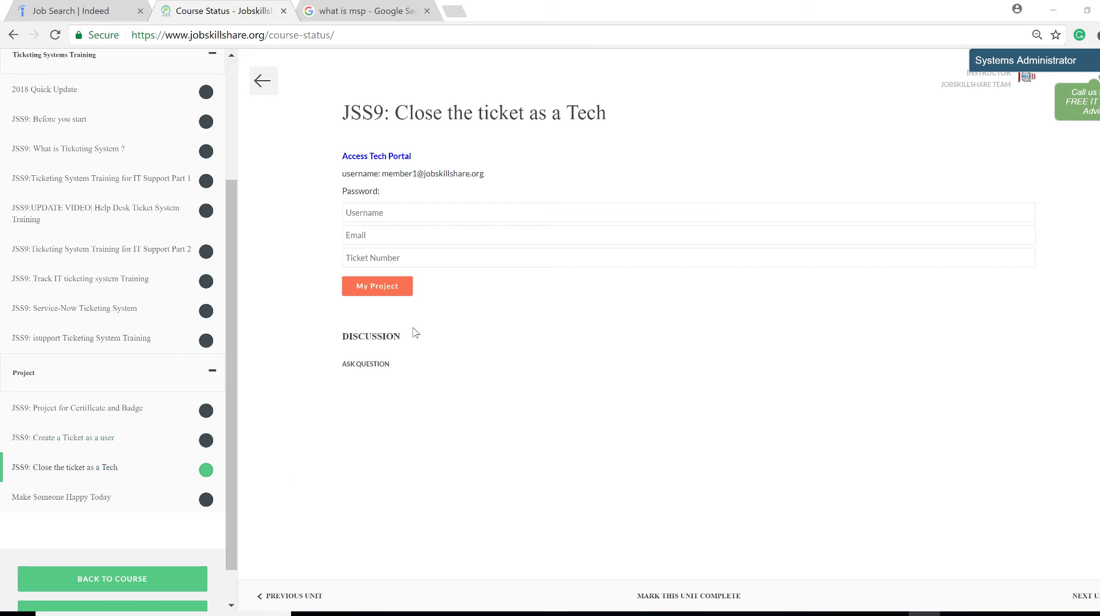
Follow the Access Tech Portal link and switch to the new Comodo One login tab
left_click(399, 158)
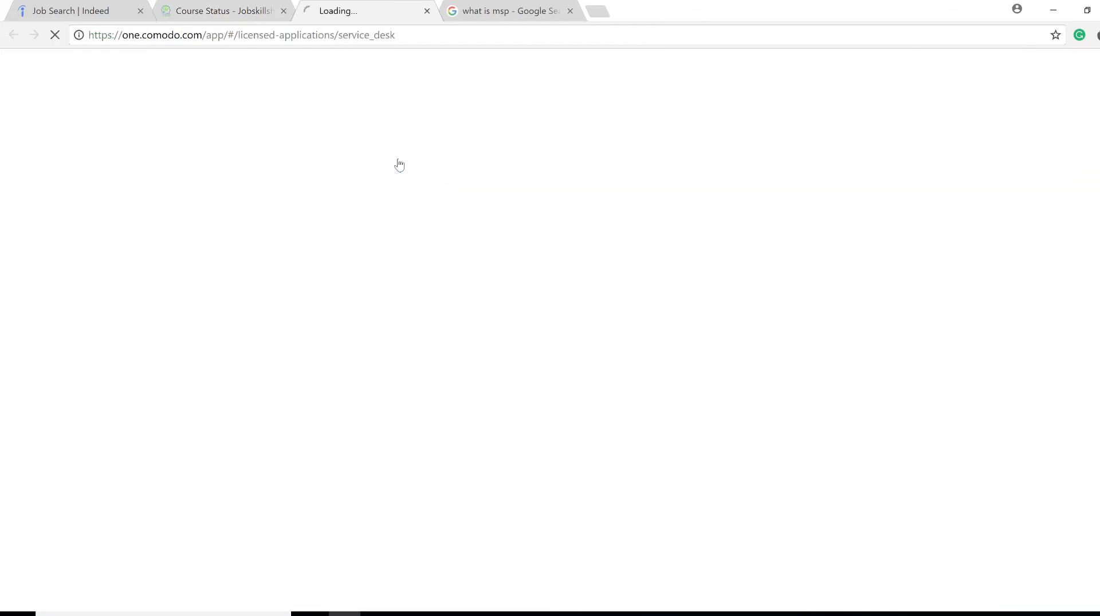
left_click(226, 7)
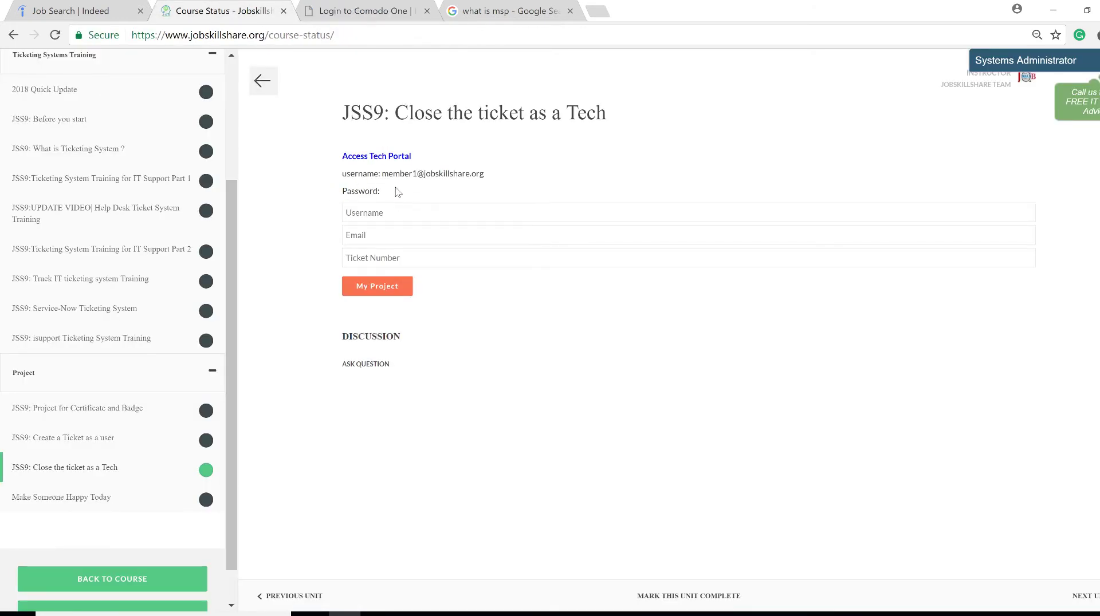
left_click(390, 9)
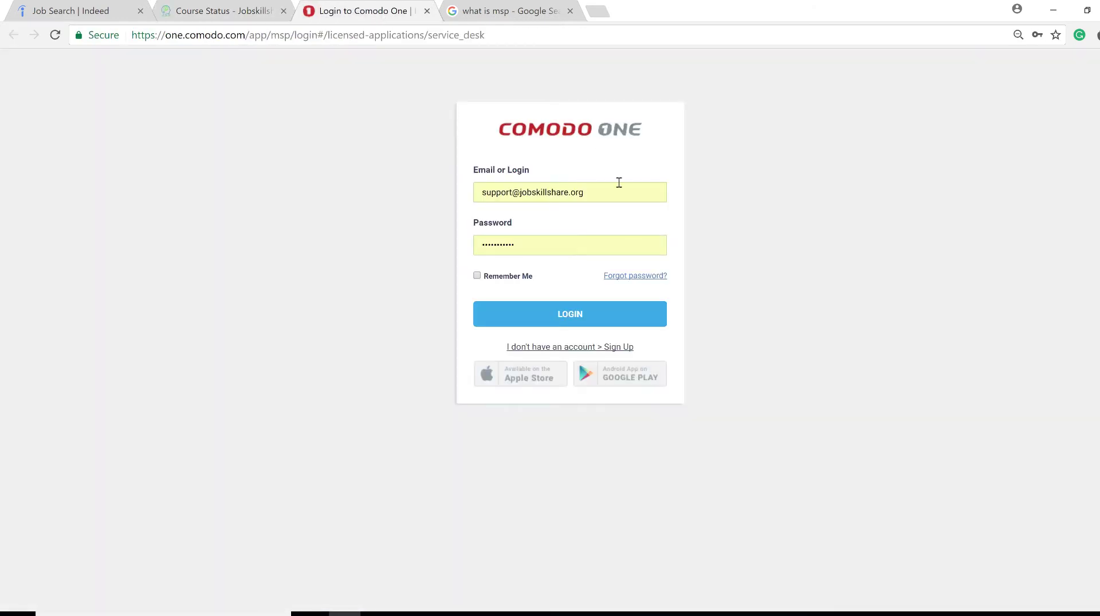
Sign in with the suggested member login and account password, dismissing the save-password prompt
left_click_drag(609, 183, 430, 196)
type("member1")
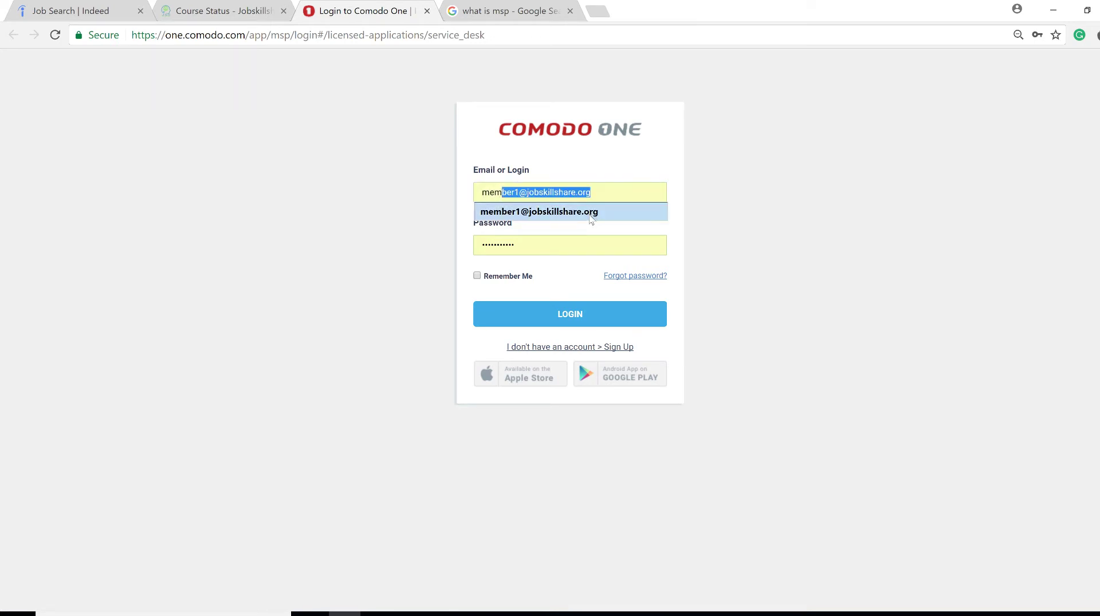
left_click(593, 217)
left_click(529, 246)
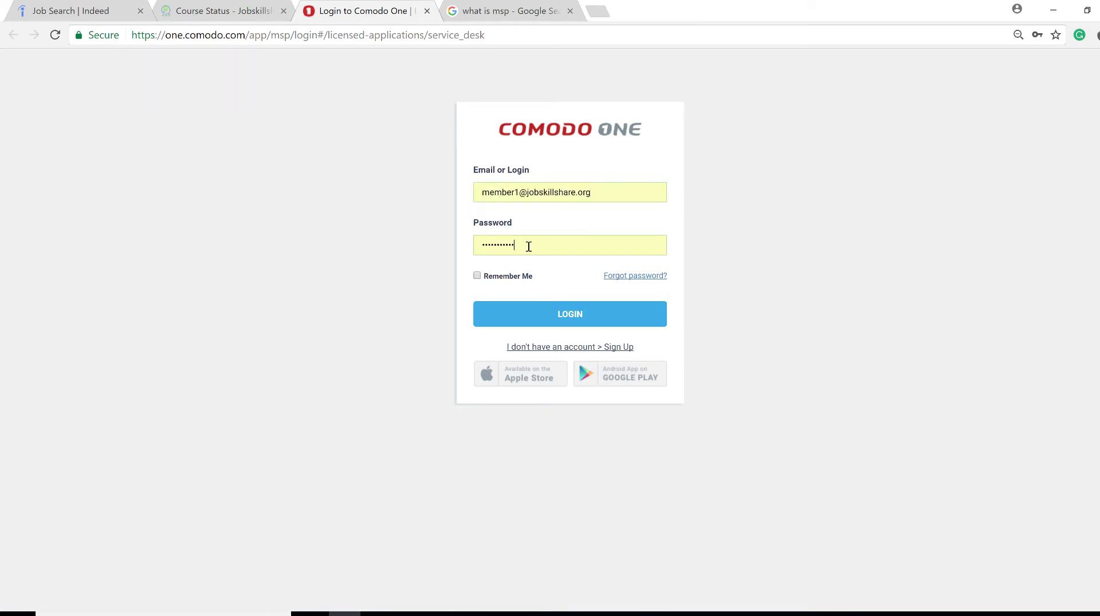
left_click_drag(528, 246, 398, 262)
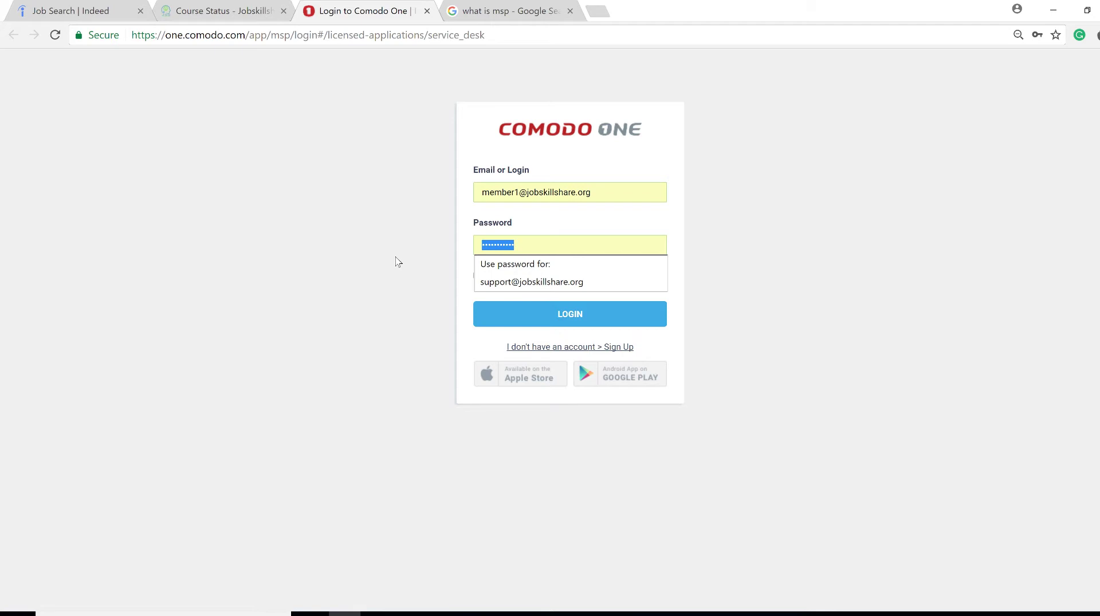
type("********")
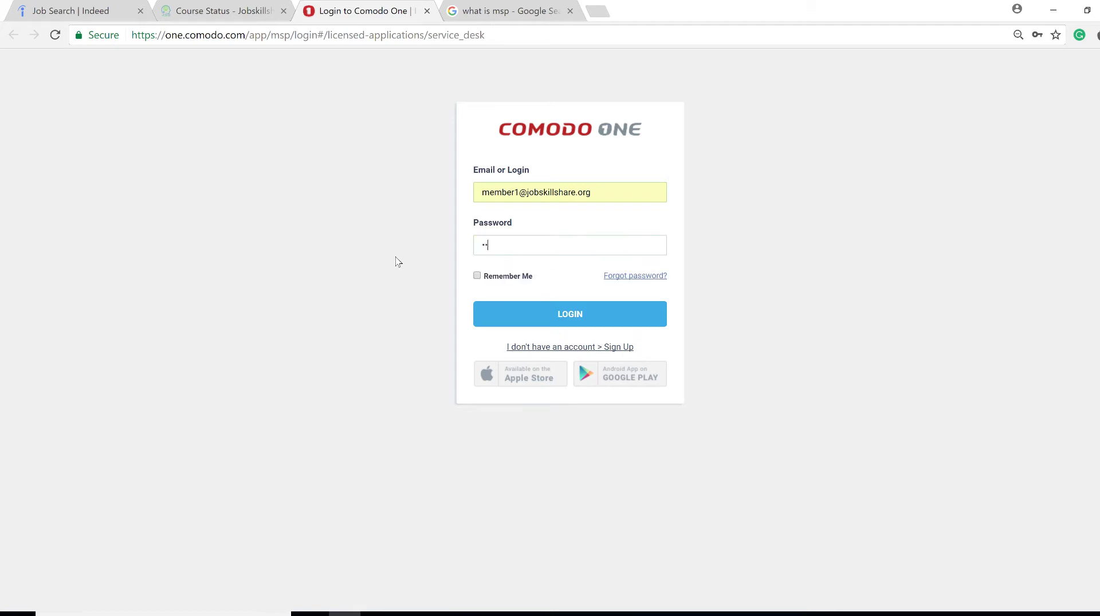
key("Return")
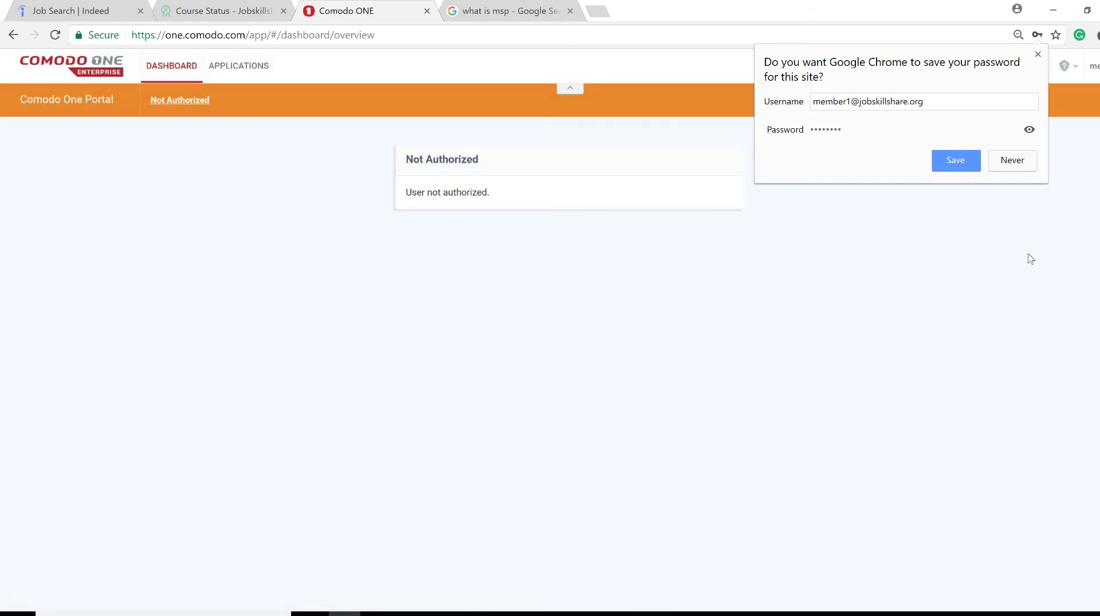
left_click(1031, 259)
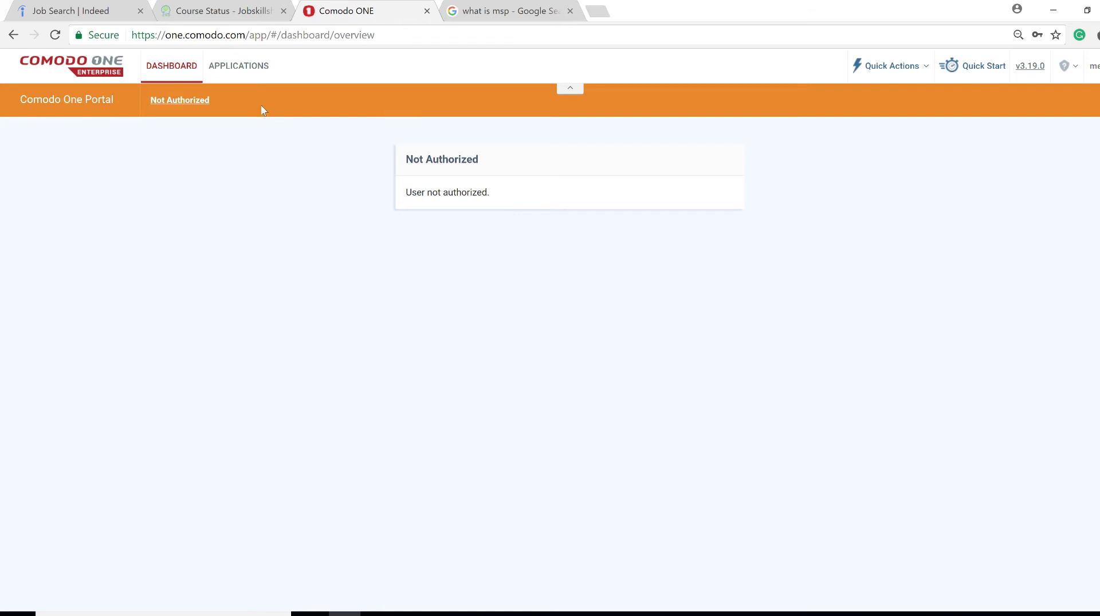
Launch Service Desk from the APPLICATIONS menu
left_click(252, 64)
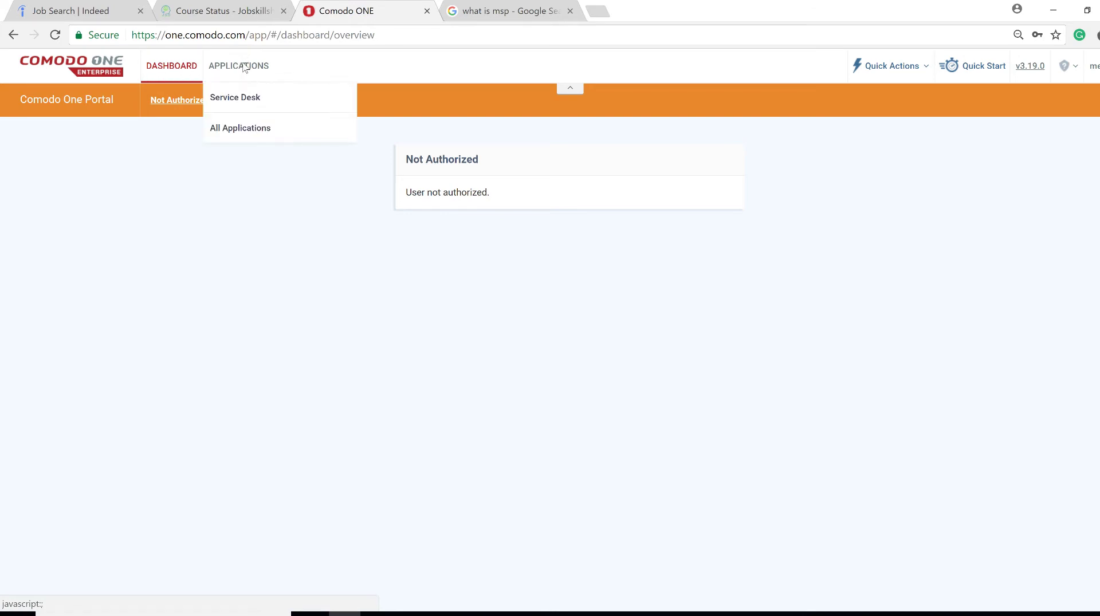
left_click(251, 108)
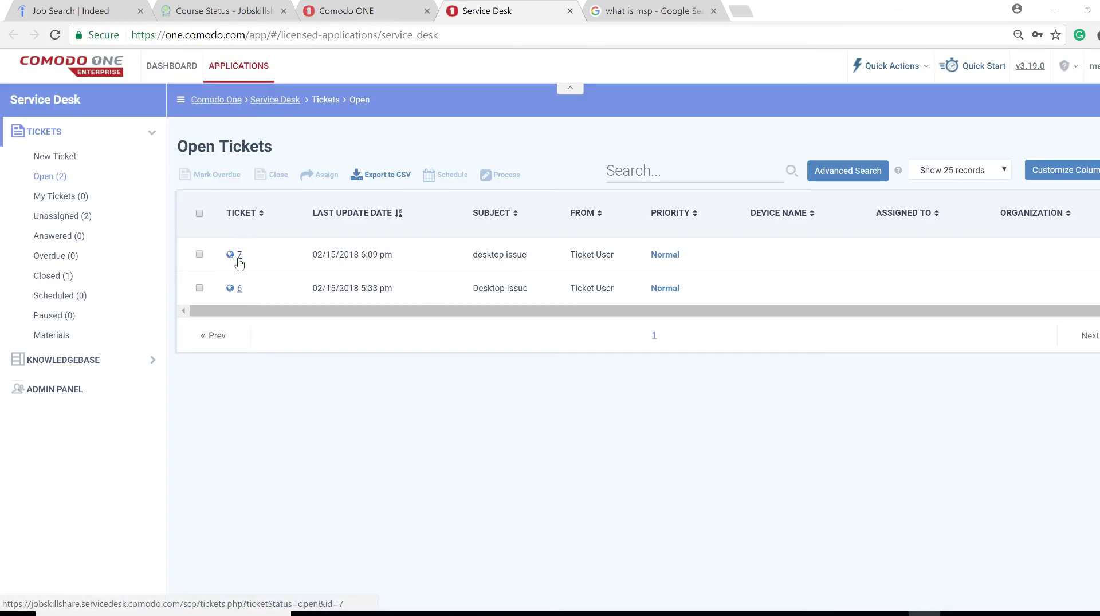
Open ticket 7, the desktop issue, on its full ticket page
mouse_move(239, 263)
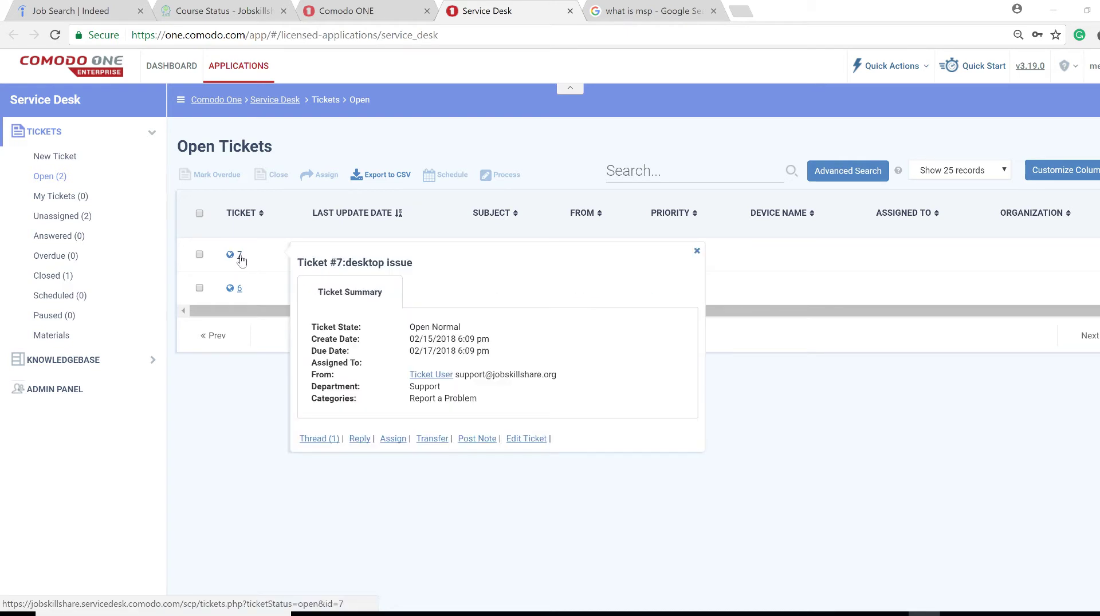
left_click(240, 256)
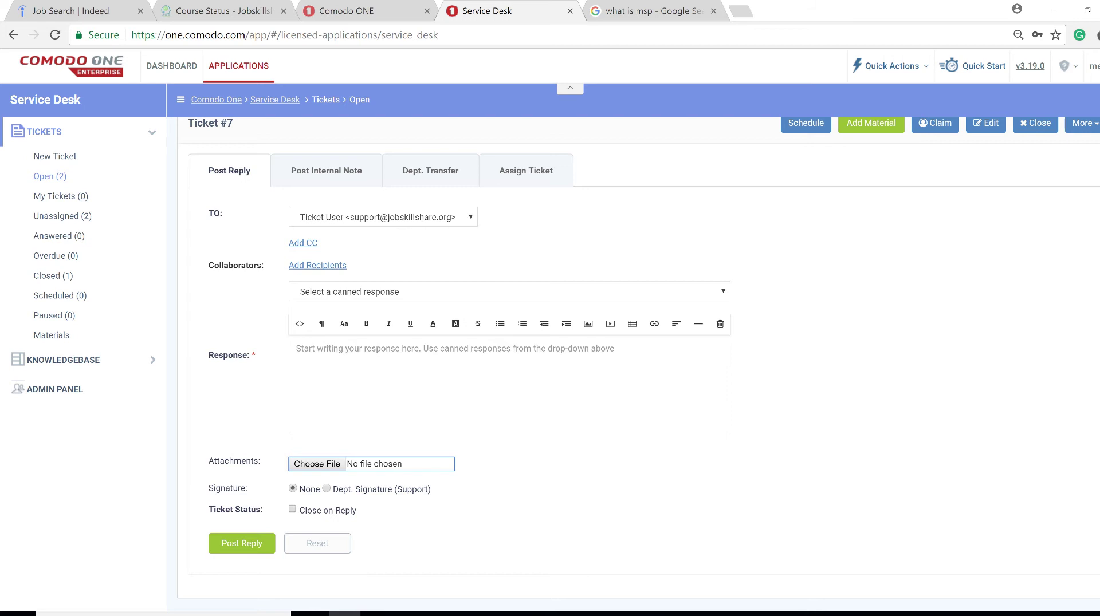
Review Ticket #7's details and thread, then show its More actions list
scroll(635, 344, "up", 6)
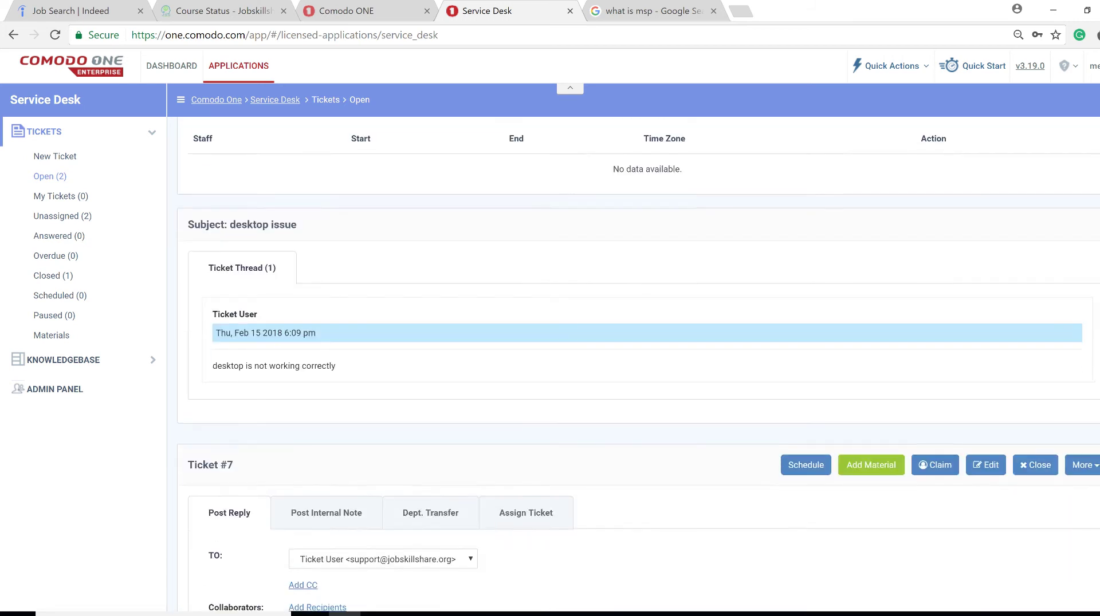
scroll(636, 366, "down", 1)
scroll(636, 366, "up", 3)
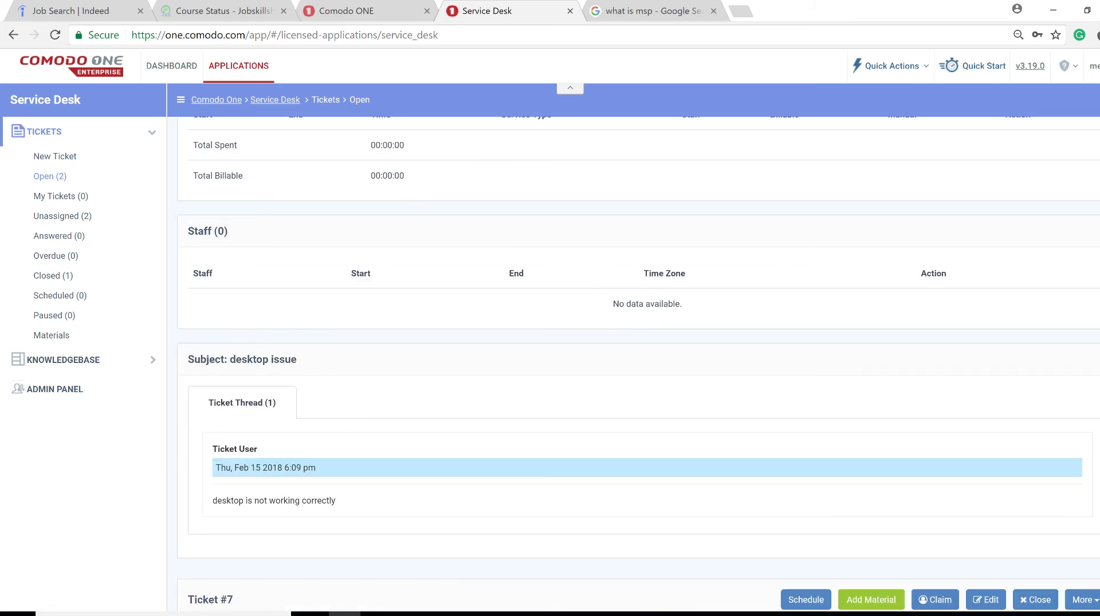
scroll(635, 359, "up", 5)
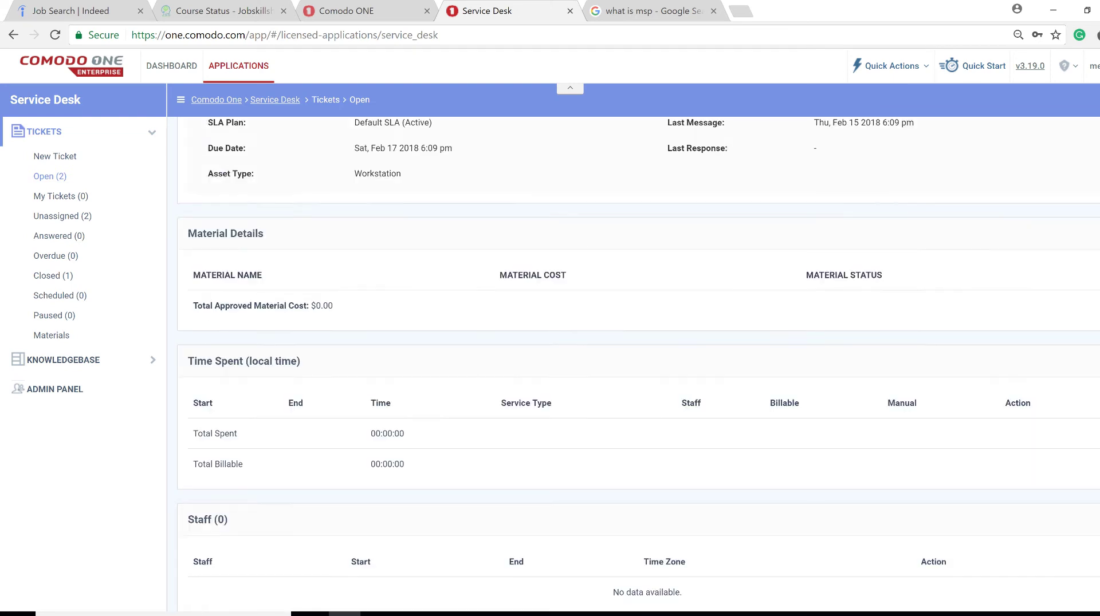
scroll(636, 359, "up", 4)
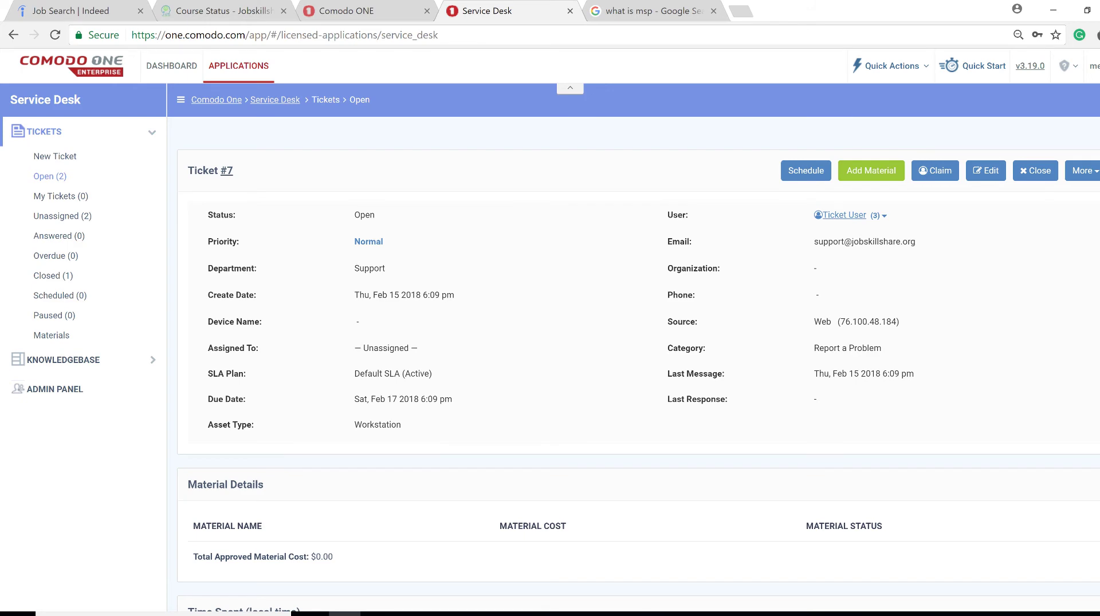
scroll(636, 359, "down", 1)
scroll(635, 359, "up", 1)
scroll(636, 359, "down", 10)
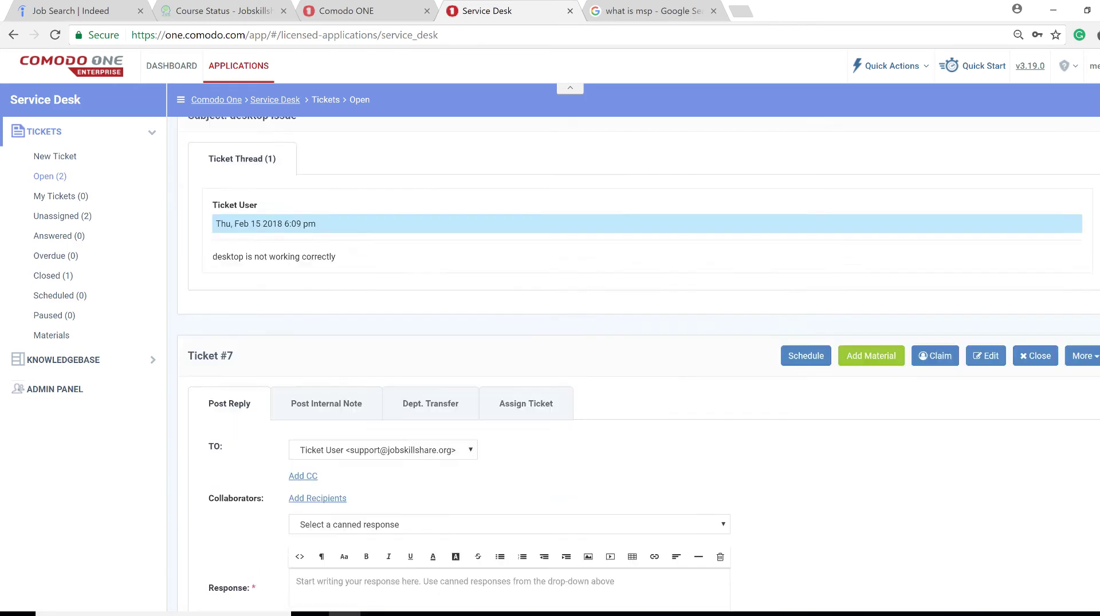
scroll(636, 359, "down", 4)
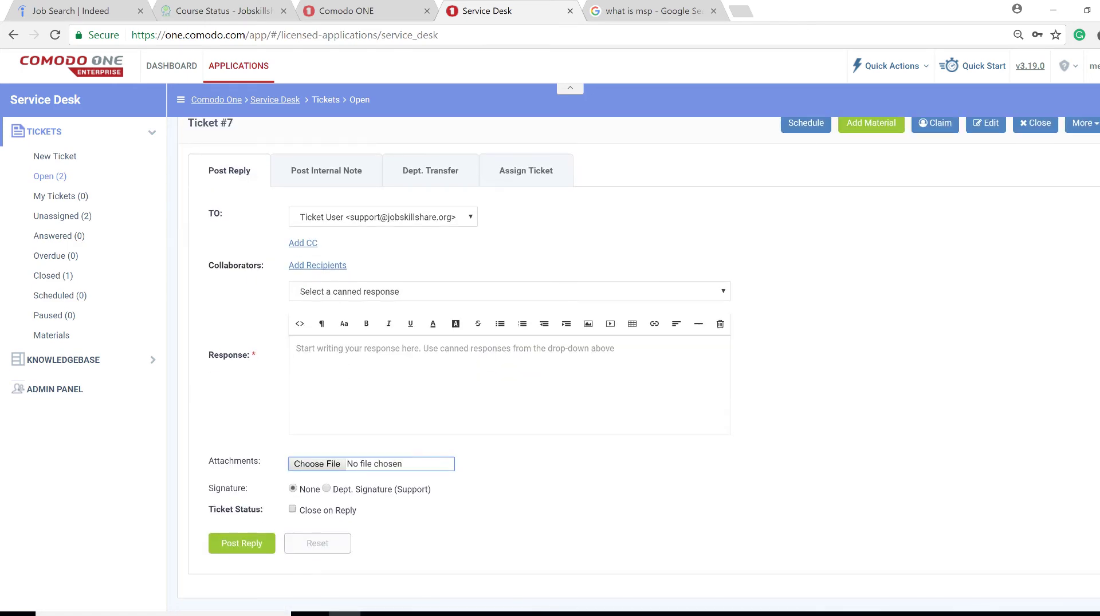
scroll(635, 359, "up", 12)
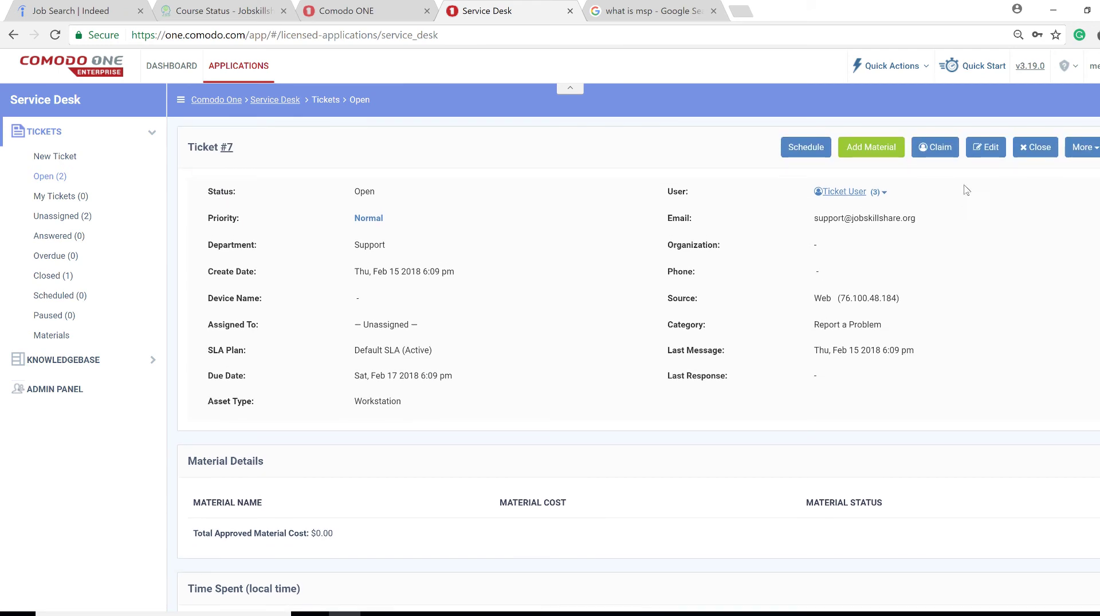
left_click(1086, 150)
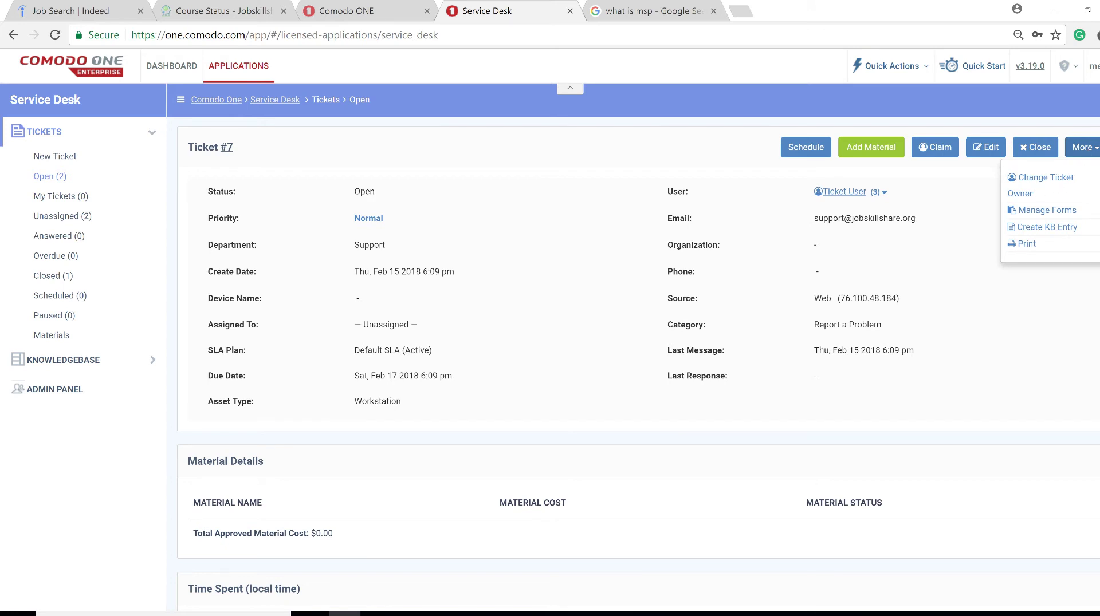
scroll(639, 362, "down", 8)
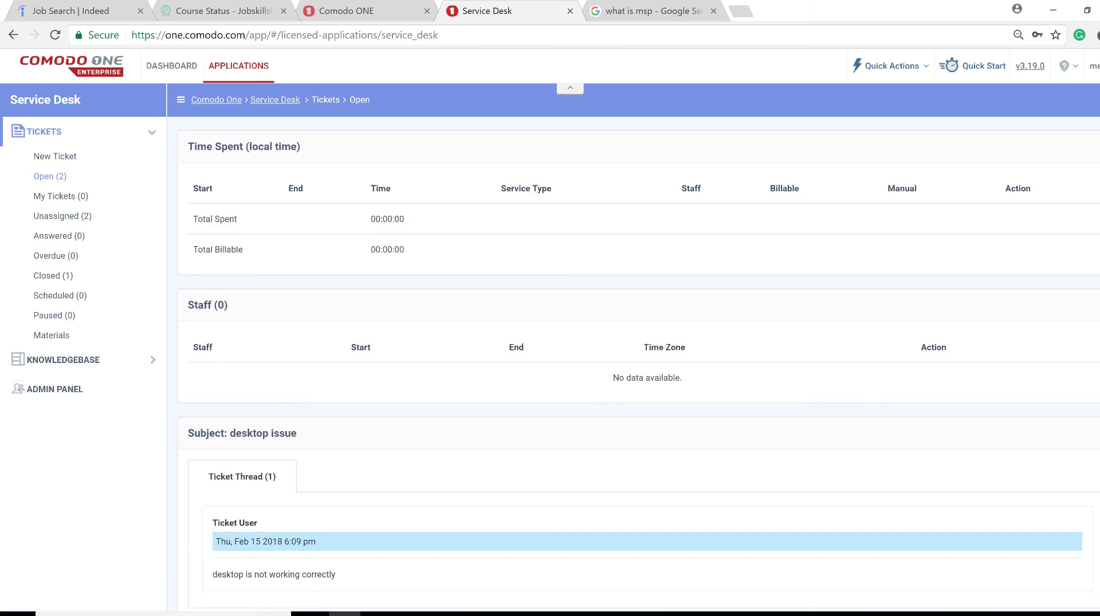
scroll(639, 367, "up", 8)
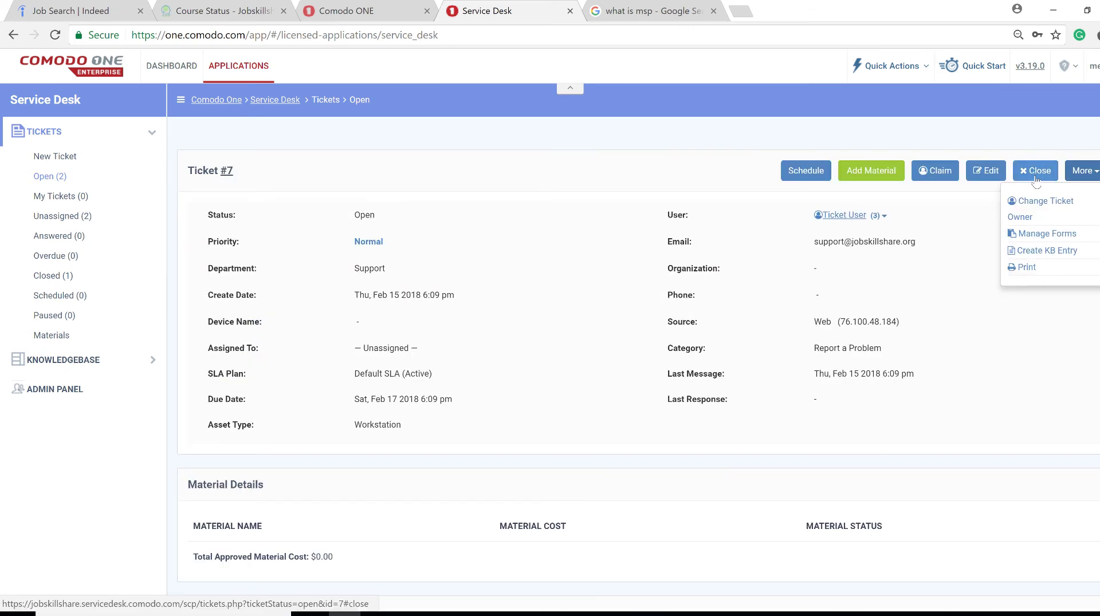
Close Ticket #7 with the reason note 'project'
left_click(1036, 174)
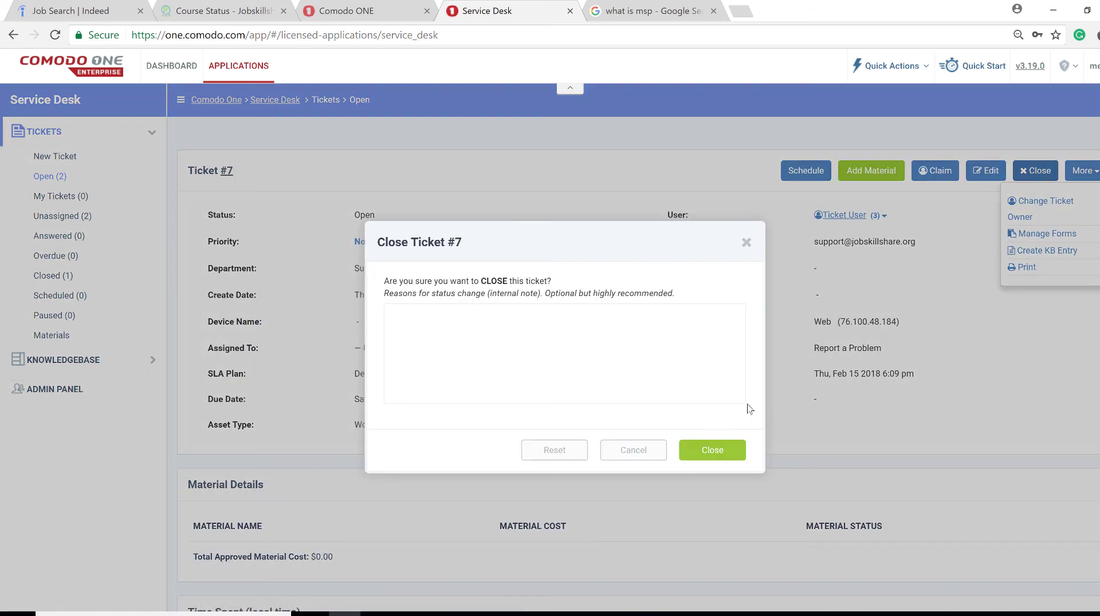
left_click(552, 318)
type("p")
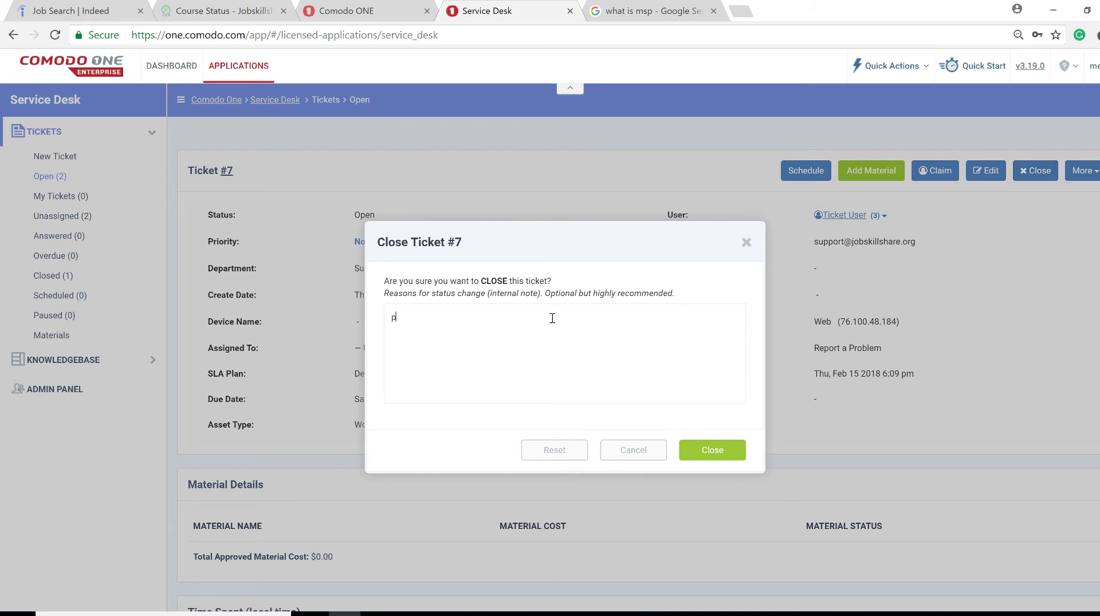
type("roje")
key("BackSpace")
key("BackSpace")
type("ject")
left_click(725, 460)
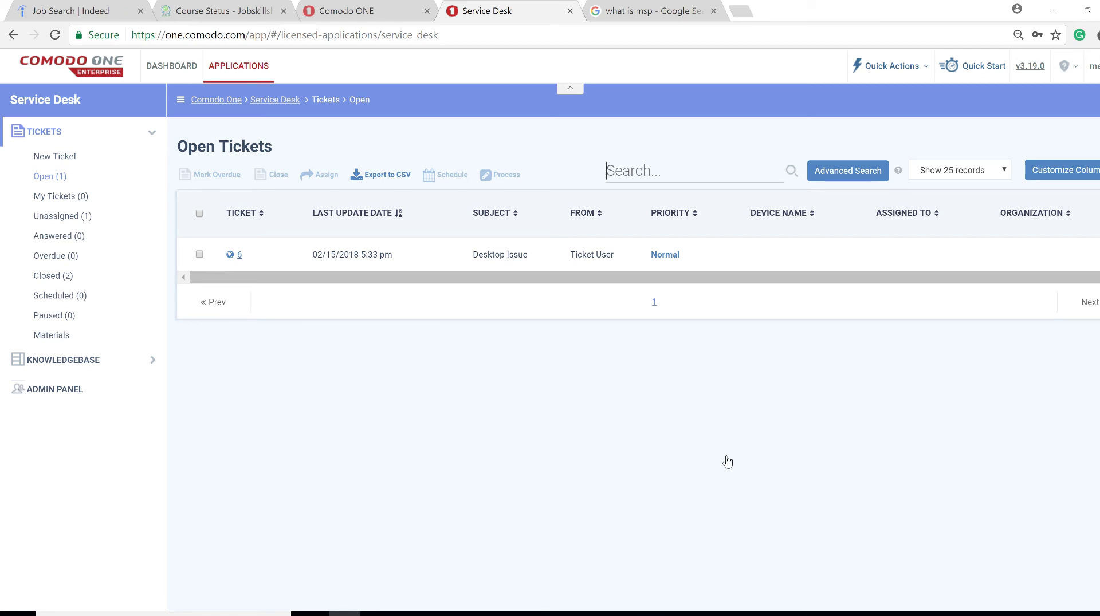
Submit the 'Close the ticket as a Tech' project form with the username, e-mail address and ticket number 7
left_click(253, 11)
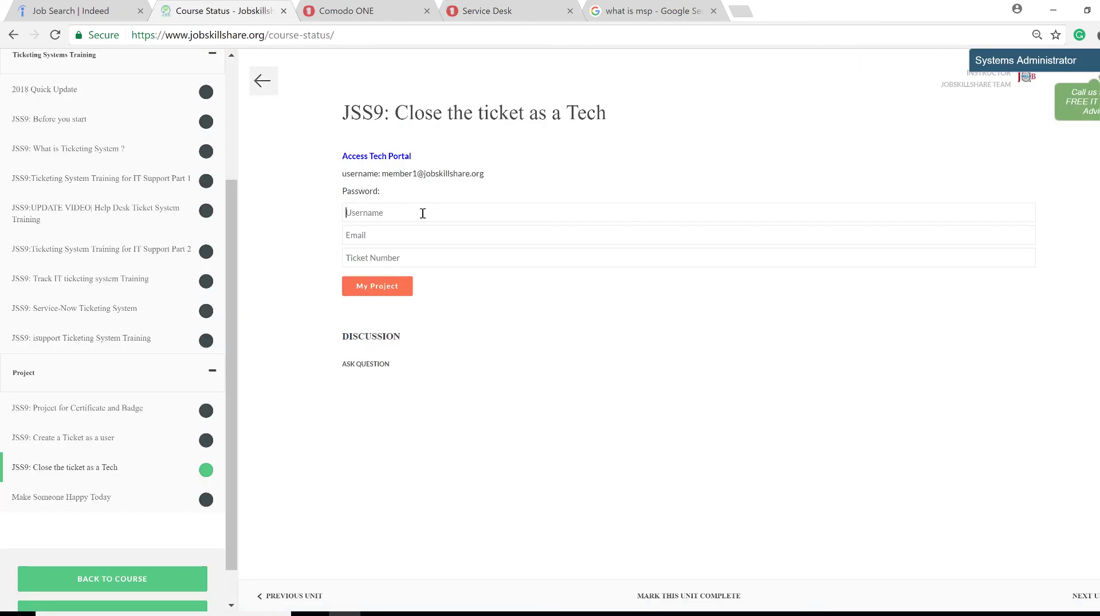
type("support")
key("Tab")
left_click(408, 262)
type("7")
left_click(391, 289)
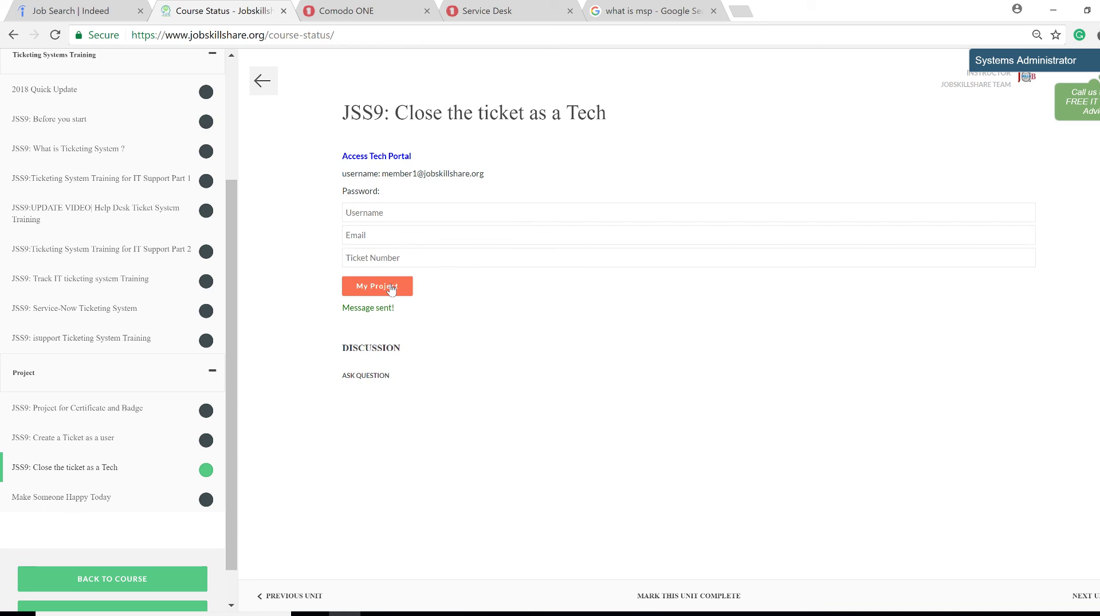
Check the Comodo One tab, which only reports User not authorized, then return to the Jobskillshare course page
left_click(394, 9)
triple_click(331, 99)
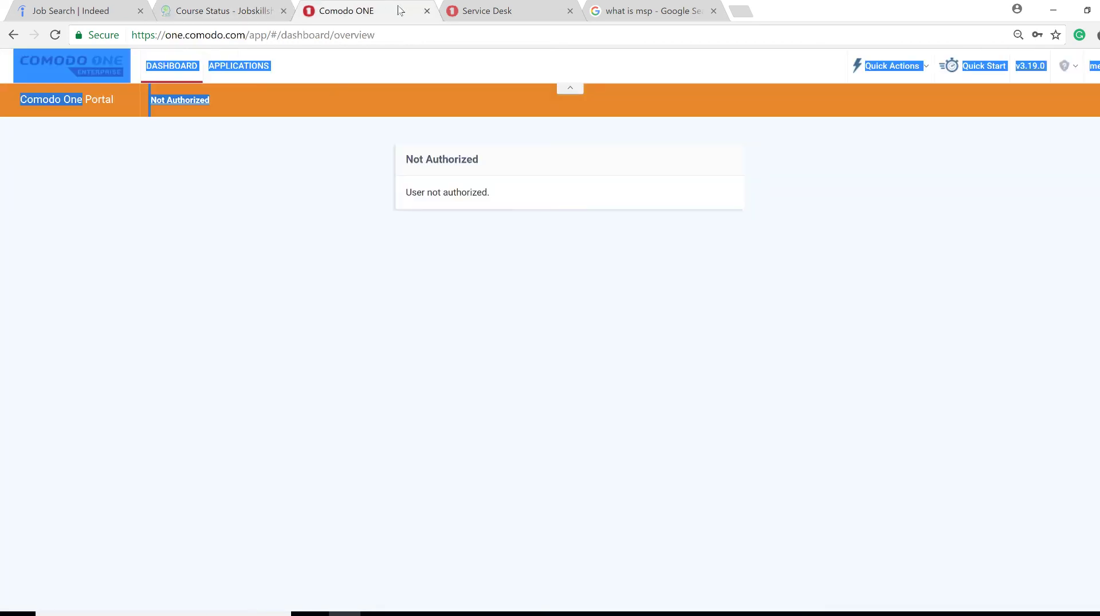
left_click(290, 165)
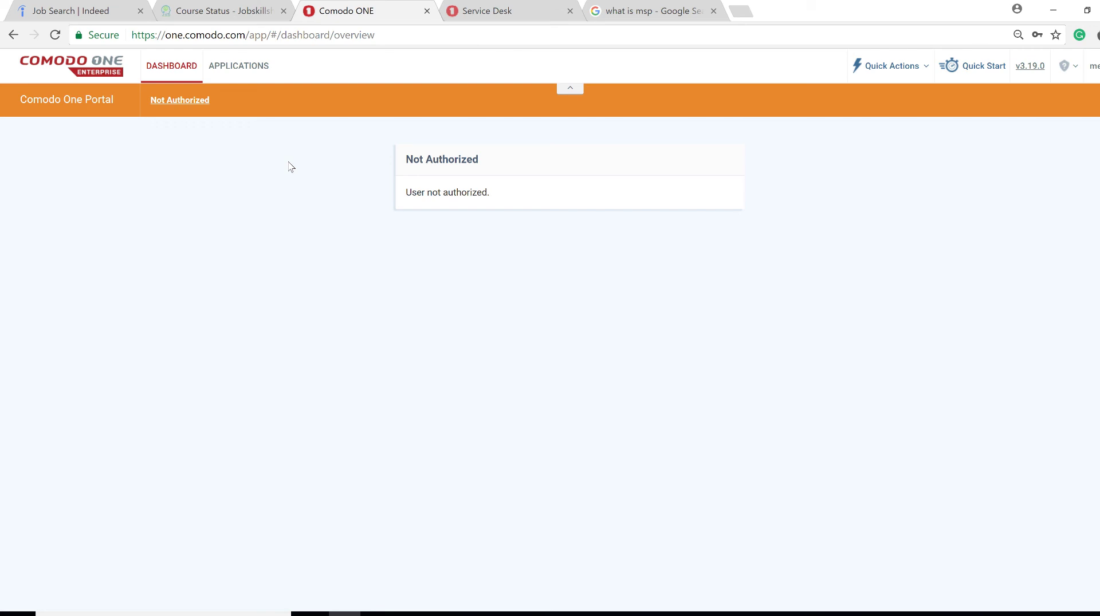
key("ctrl+shift+Tab")
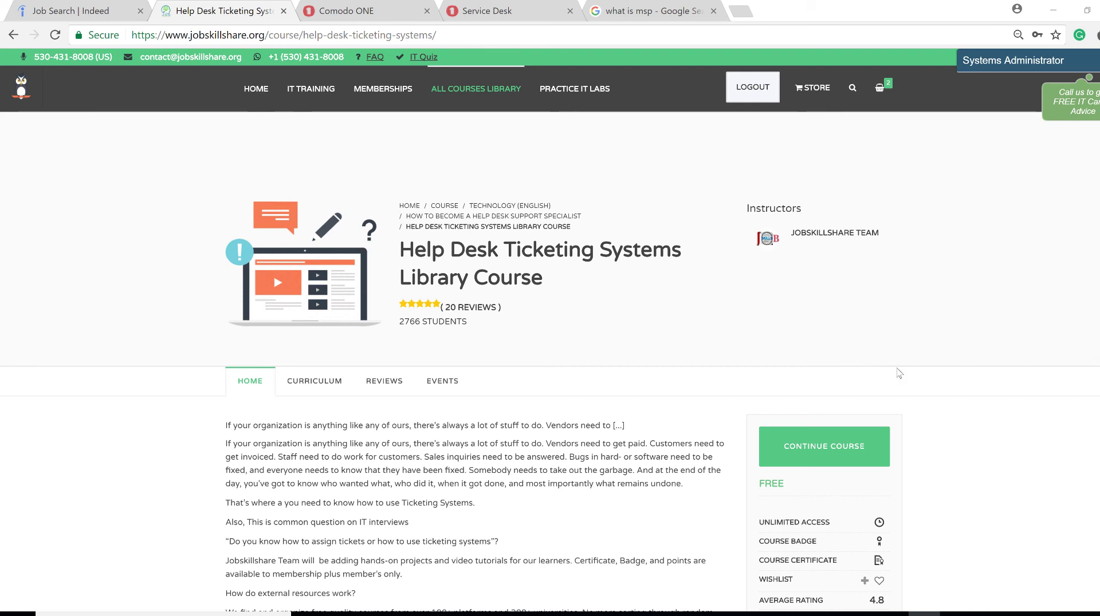
Open the All Courses Library and filter it to Managed IT Services courses
left_click(490, 97)
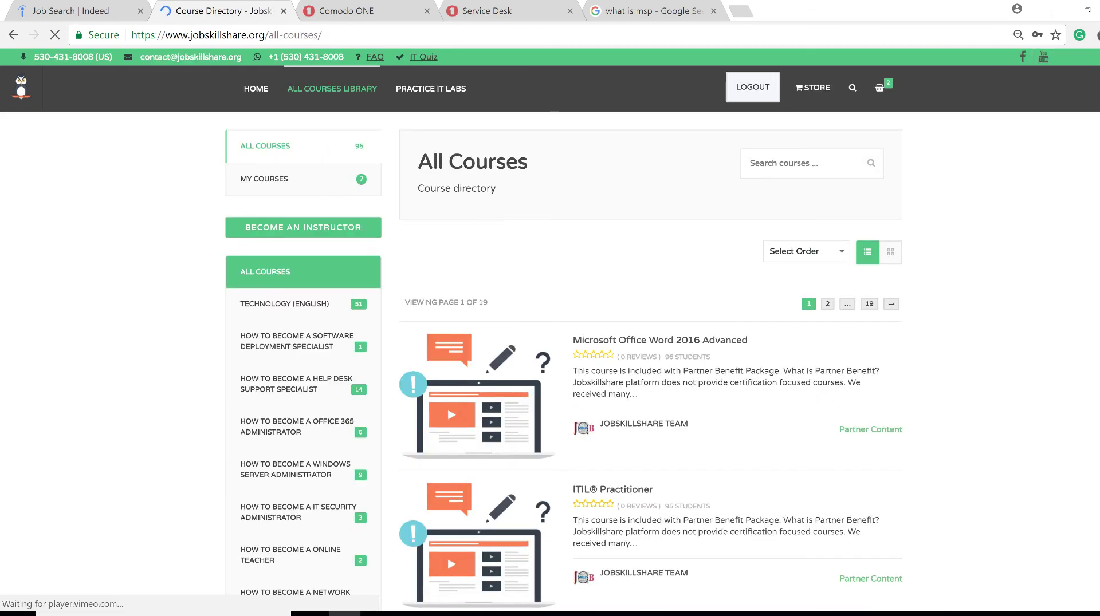
scroll(549, 344, "down", 12)
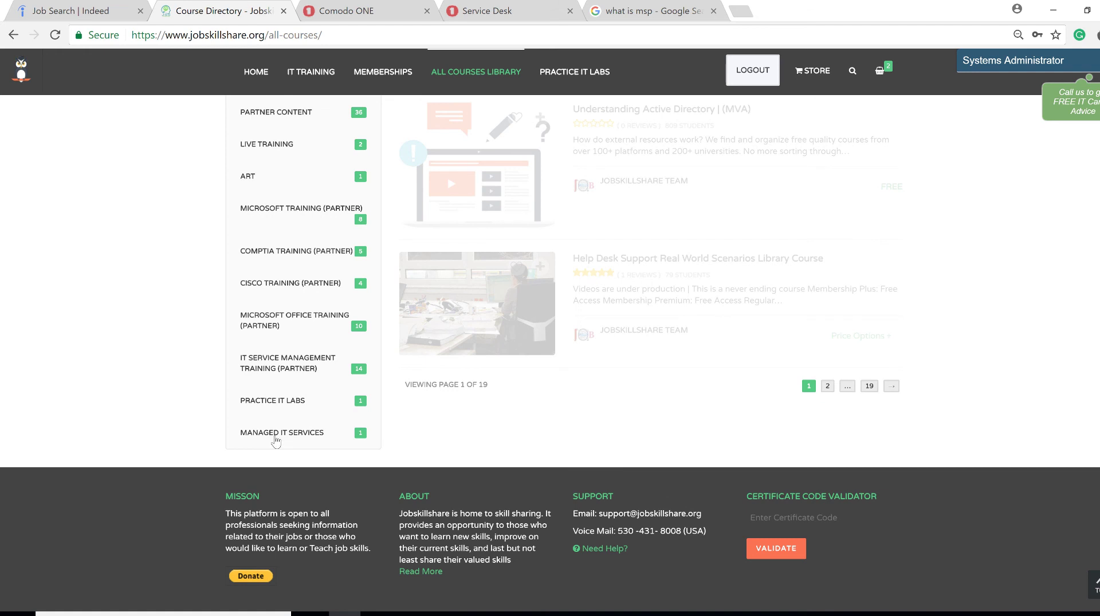
left_click(277, 435)
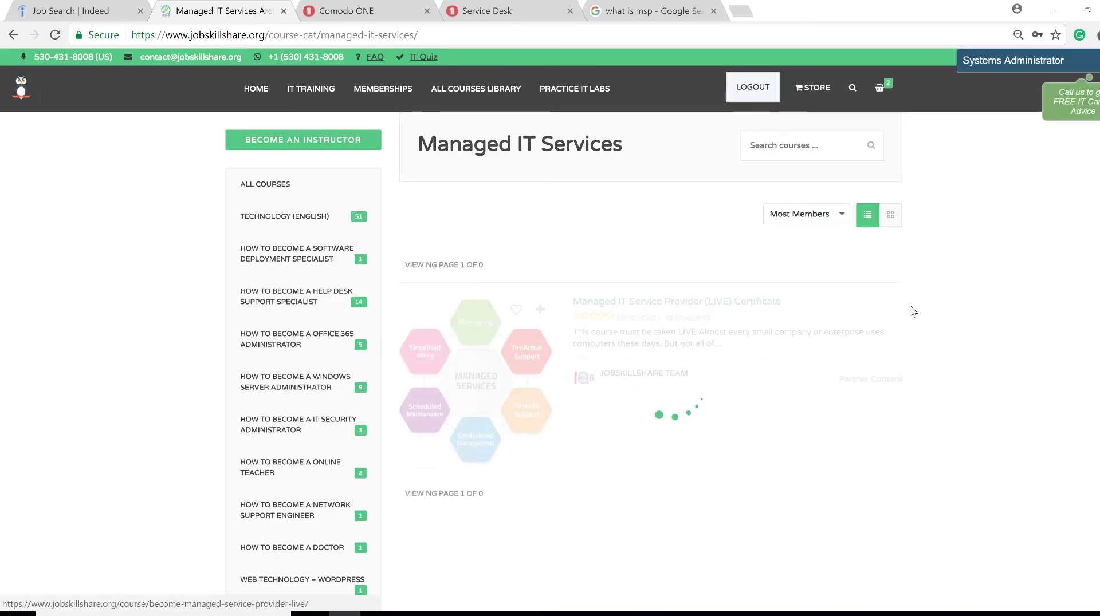
Look over the Managed IT Services course listing, then go to the Jobskillshare home page
scroll(913, 312, "down", 2)
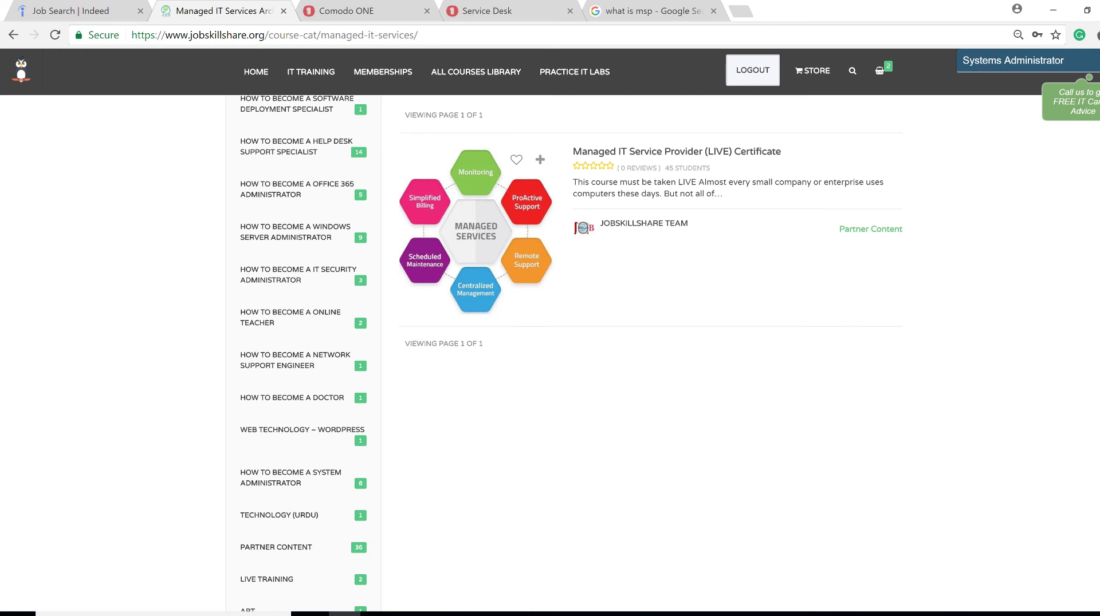
scroll(550, 344, "up", 3)
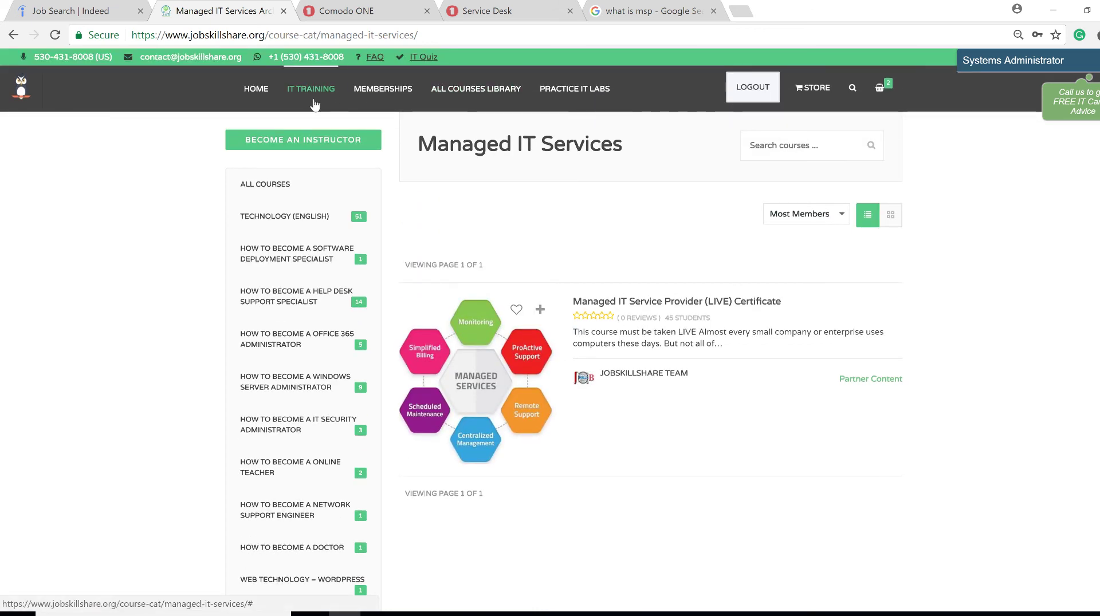
left_click(262, 95)
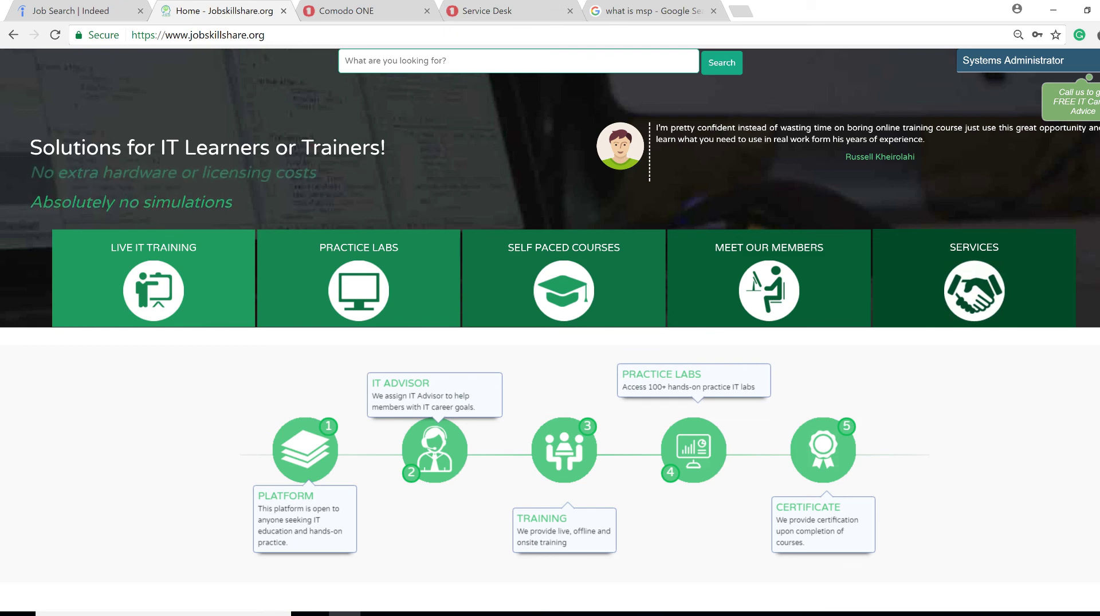
scroll(550, 331, "down", 2)
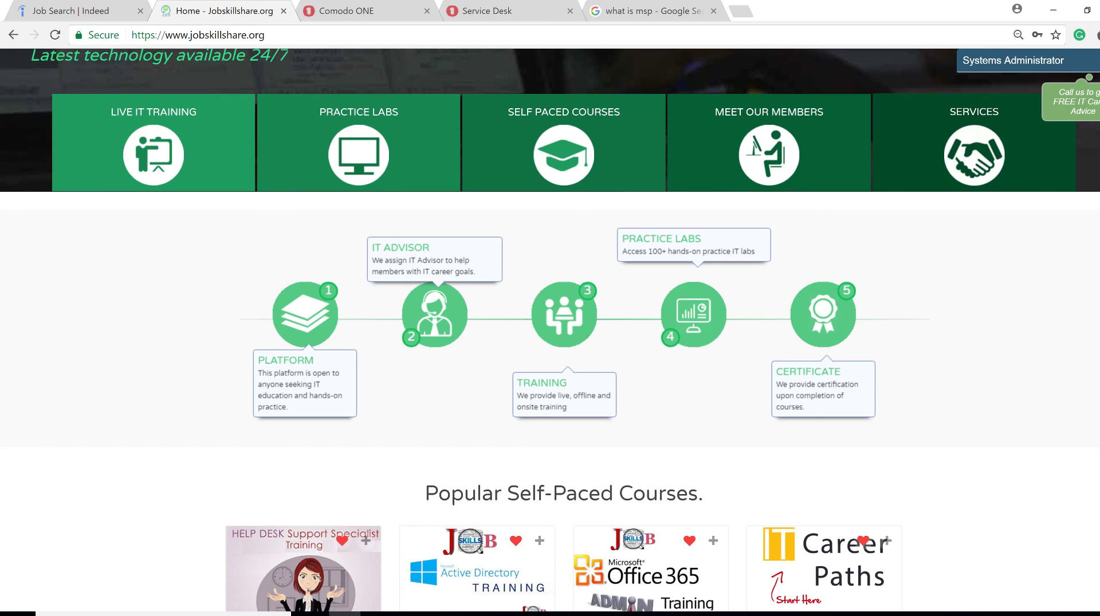
scroll(549, 331, "down", 1)
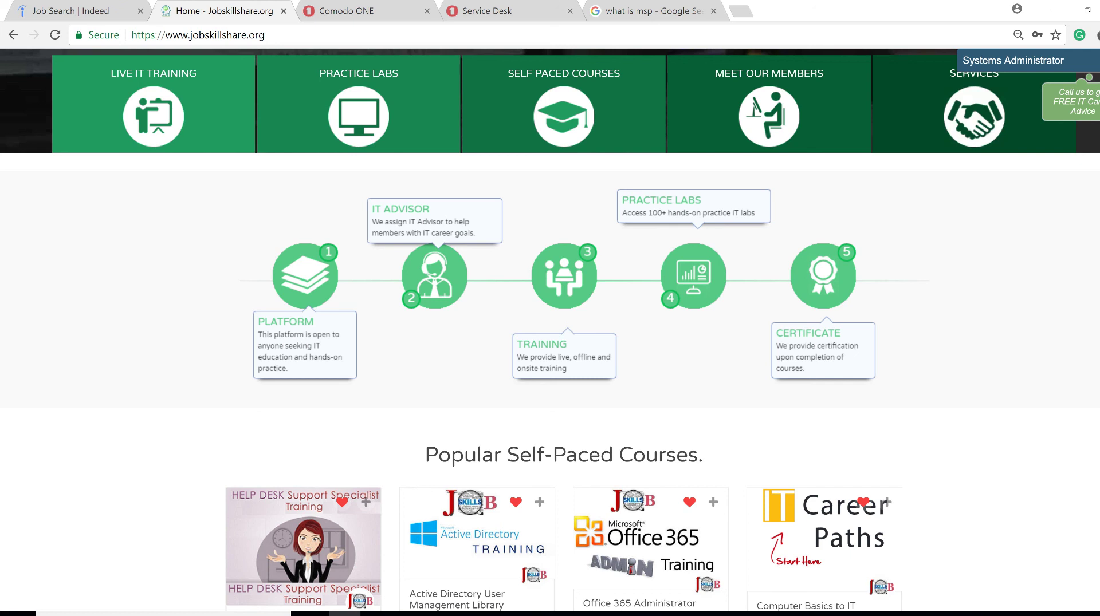
scroll(550, 332, "up", 5)
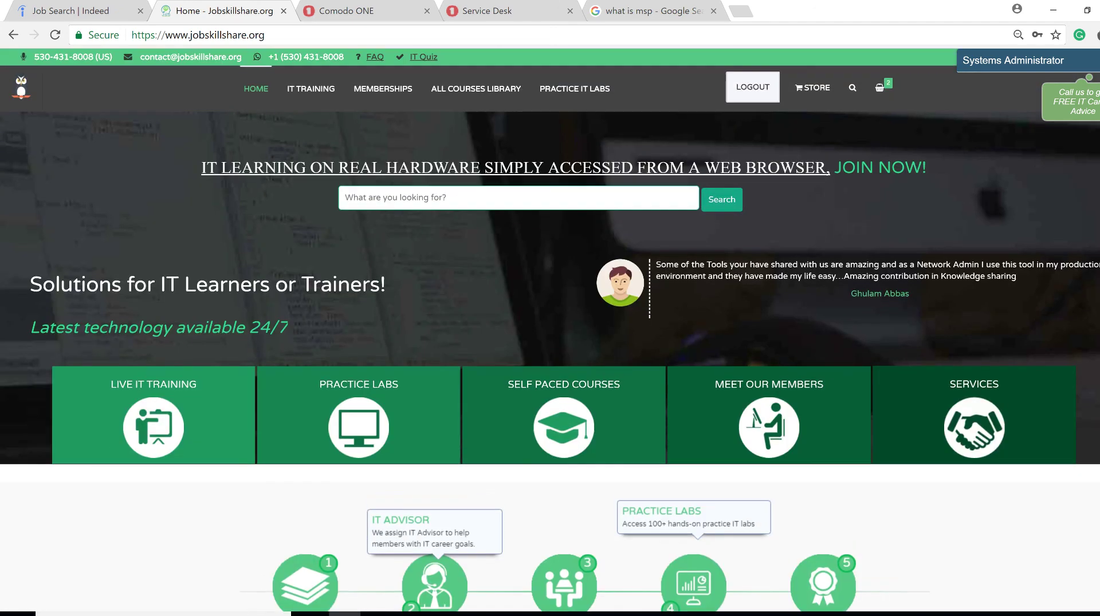